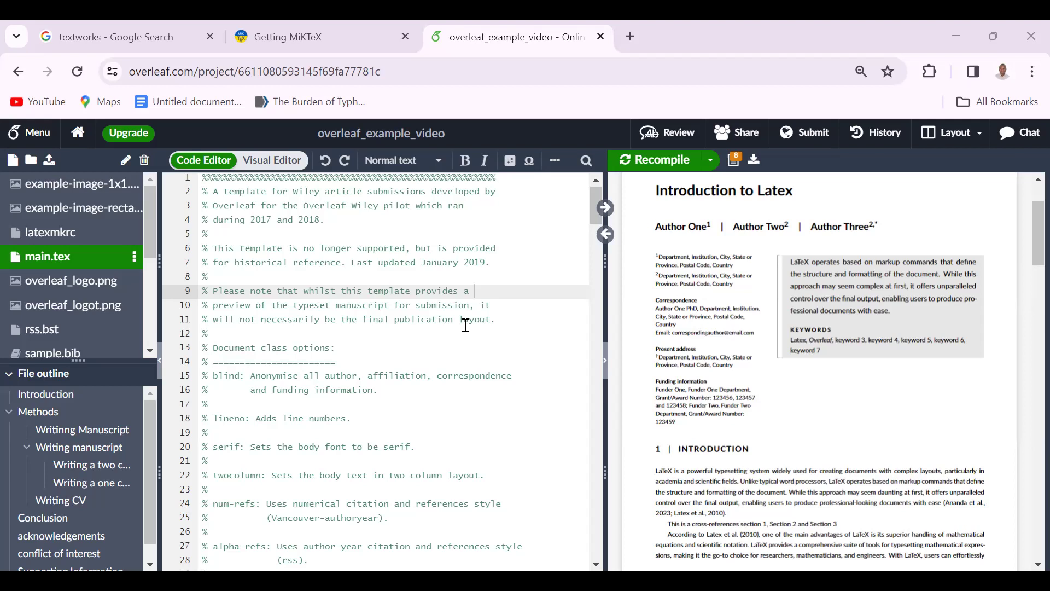
Return to the project list, select the overleaf_example_video project and download it as a zip archive
{"action": "left_click", "coordinate": [252, 233]}
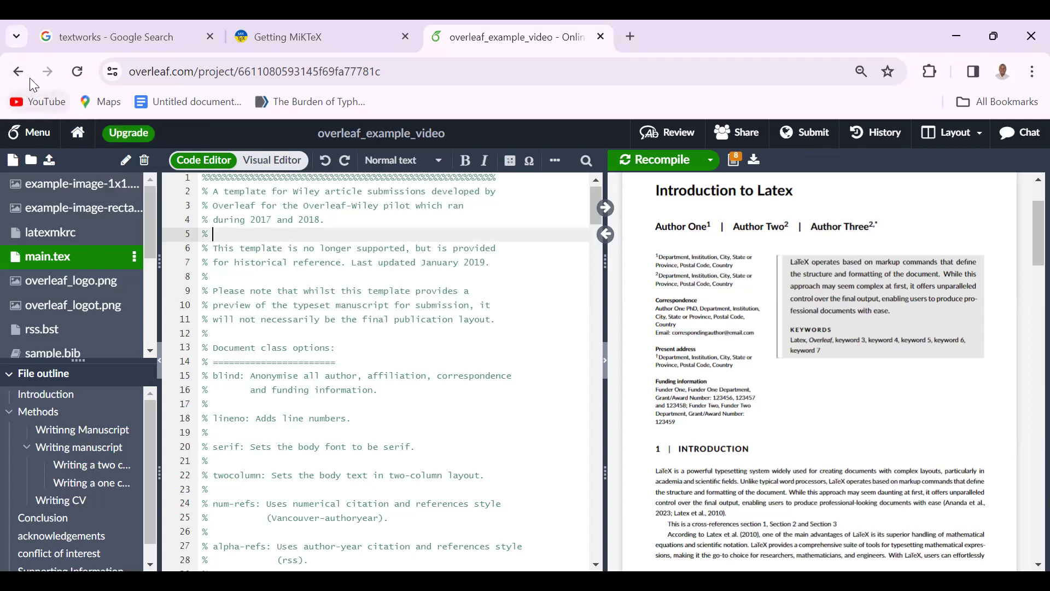
{"action": "left_click", "coordinate": [17, 70]}
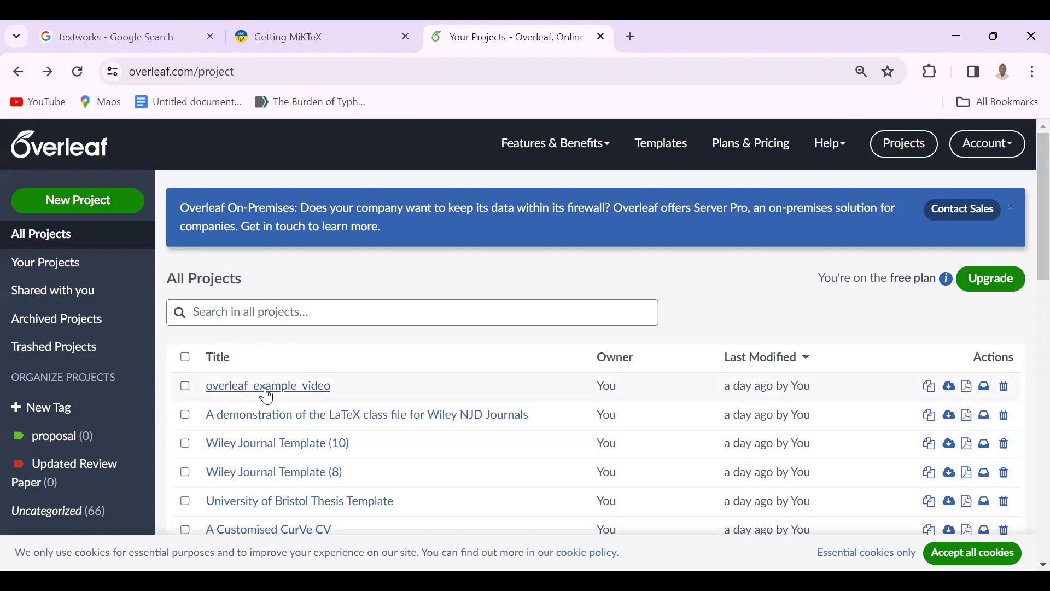
{"action": "left_click", "coordinate": [185, 387]}
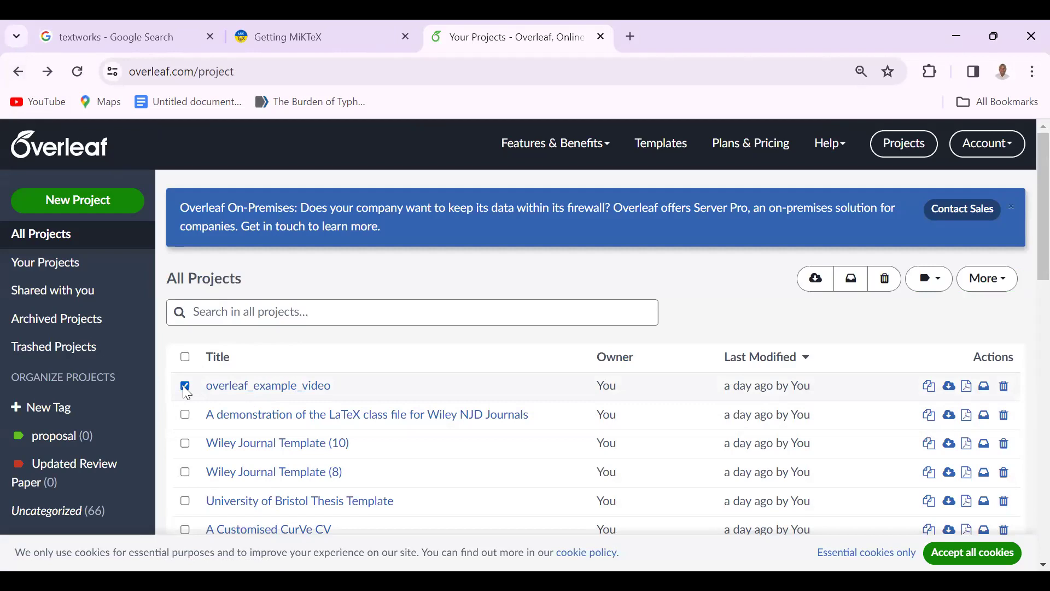
{"action": "left_click", "coordinate": [186, 386]}
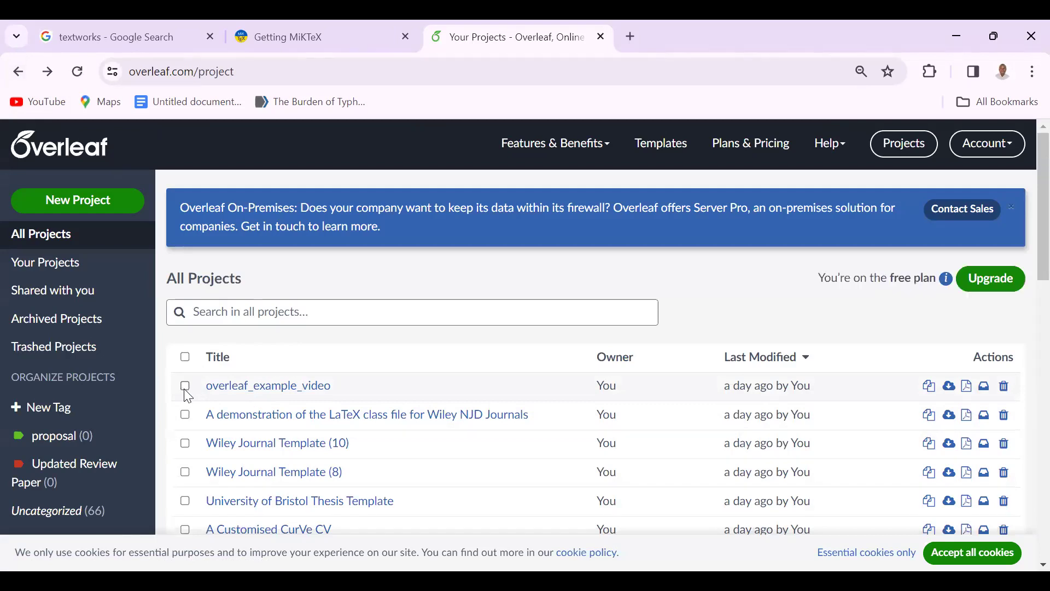
{"action": "left_click", "coordinate": [186, 387]}
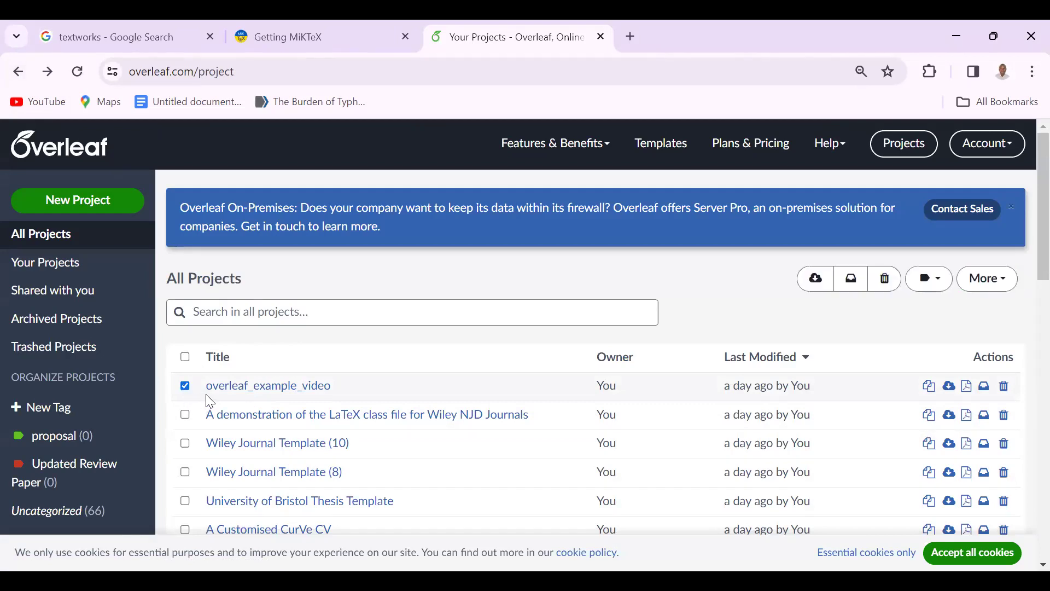
{"action": "left_click", "coordinate": [810, 280]}
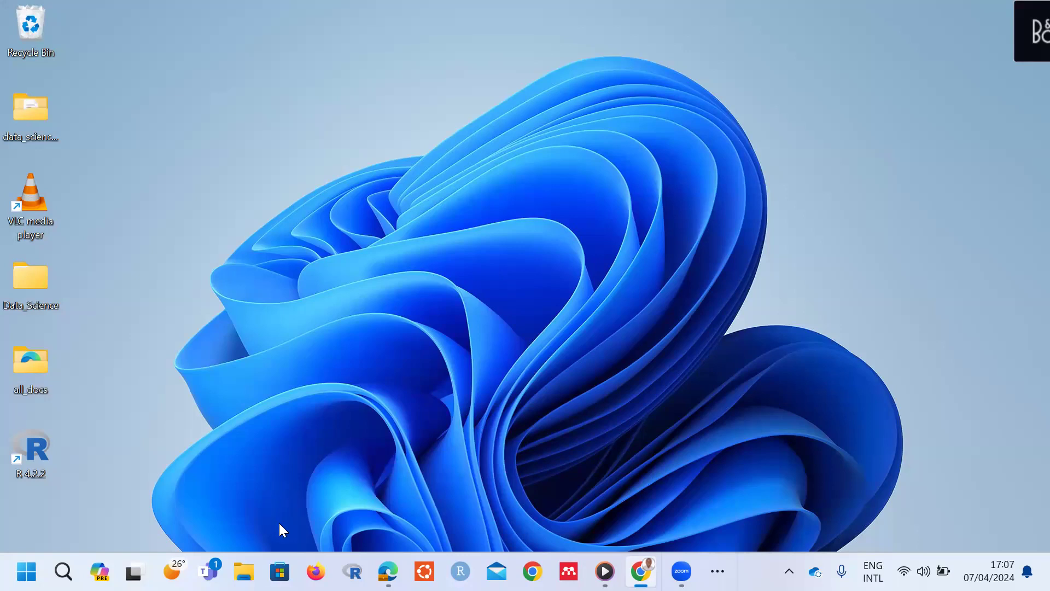
Switch to File Explorer and open the Downloads folder
{"action": "left_click", "coordinate": [244, 571]}
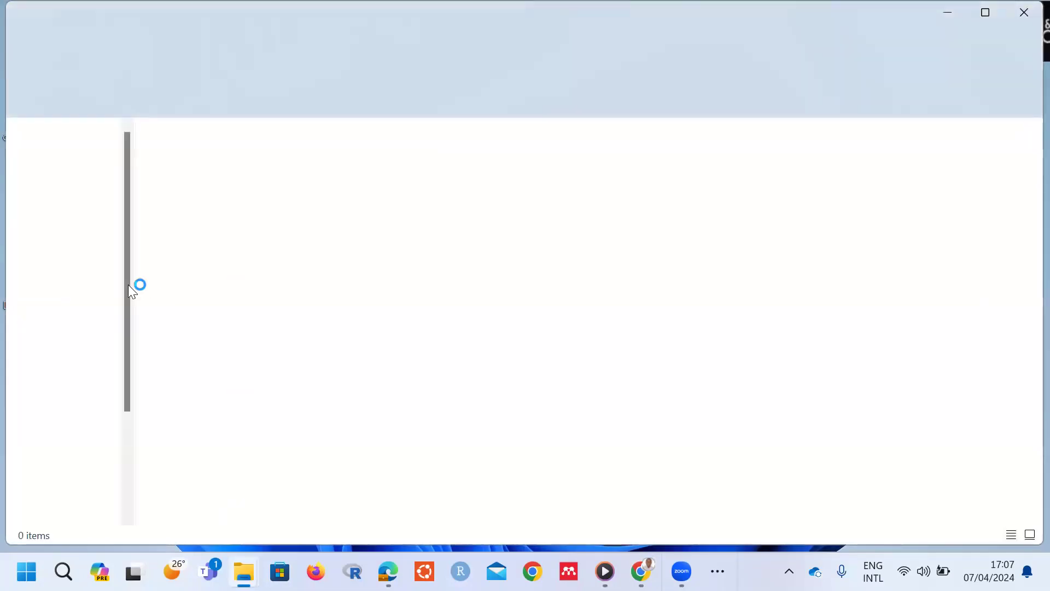
{"action": "left_click", "coordinate": [80, 242]}
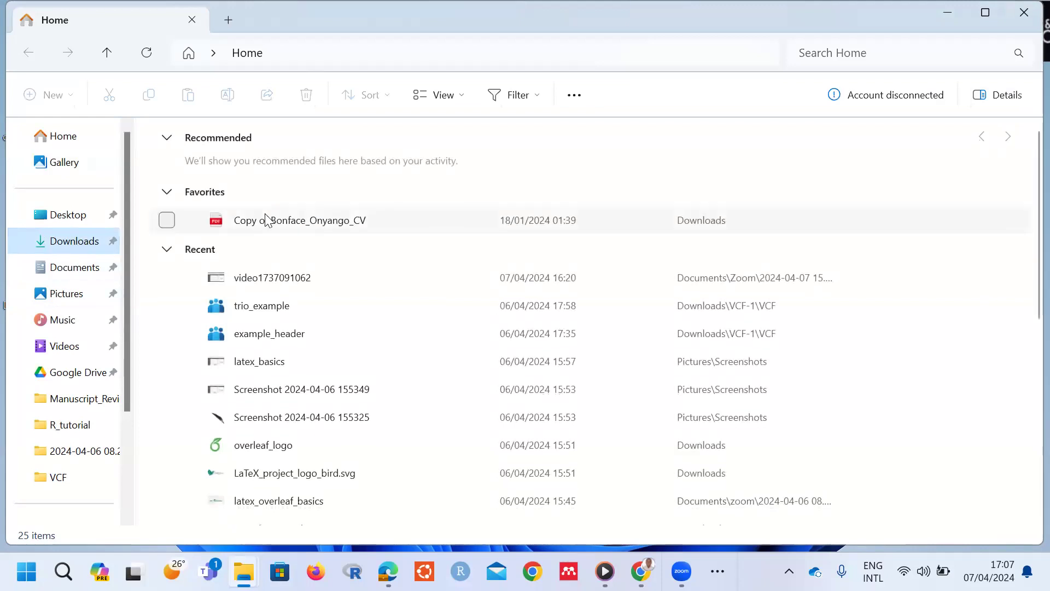
{"action": "left_click", "coordinate": [80, 238]}
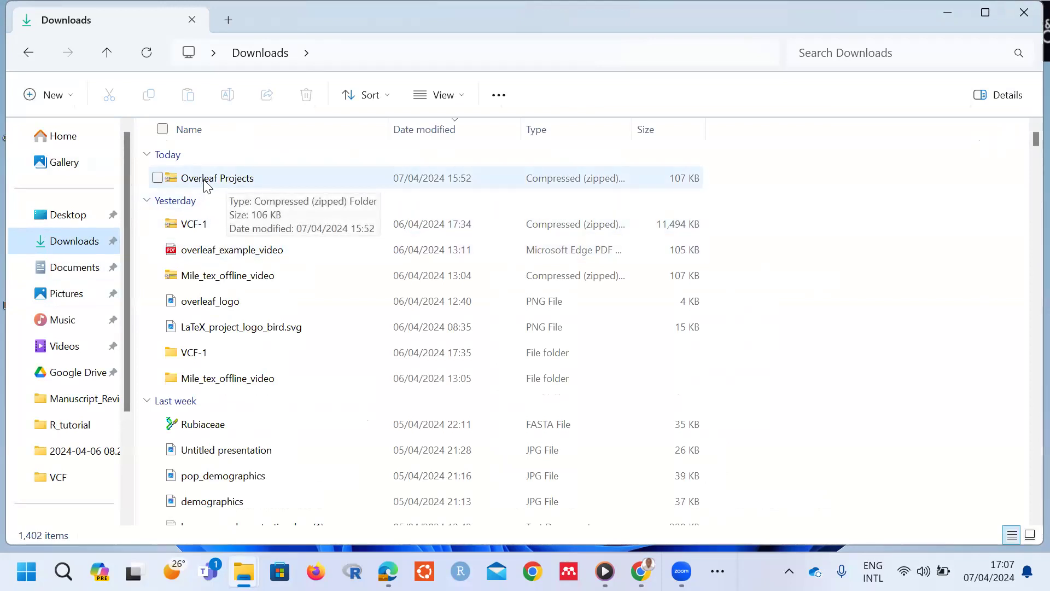
Extract the Overleaf Projects zip archive to the default Overleaf Projects folder in Downloads
{"action": "left_click", "coordinate": [316, 176]}
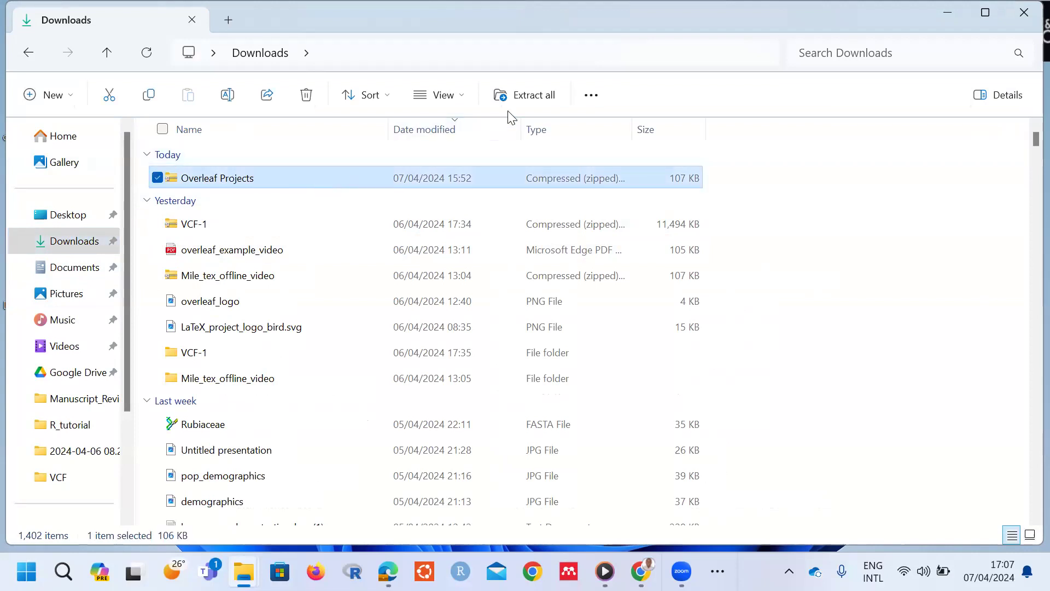
{"action": "left_click", "coordinate": [536, 98]}
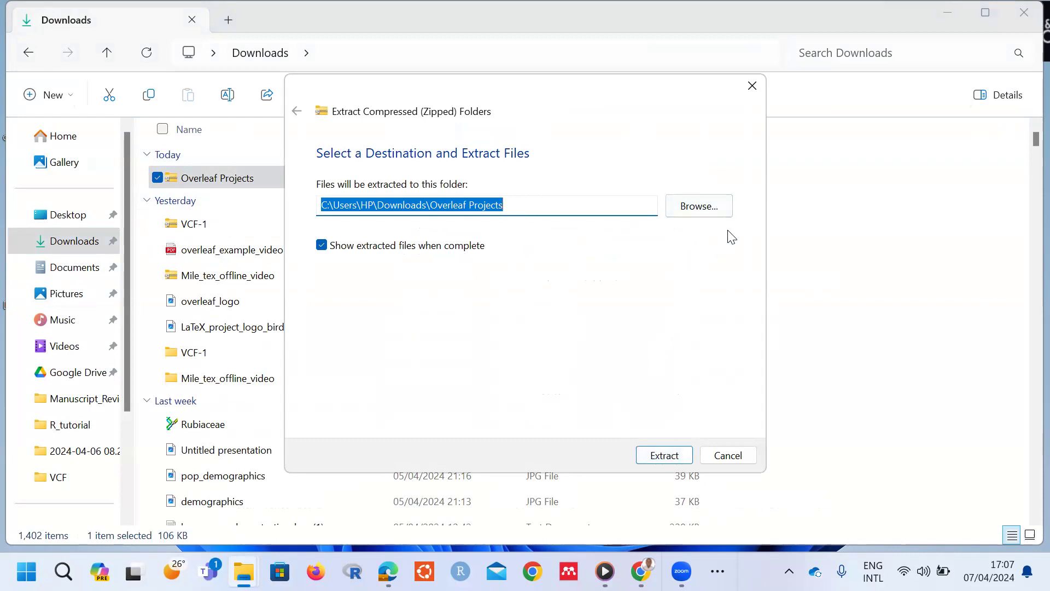
{"action": "left_click", "coordinate": [700, 210]}
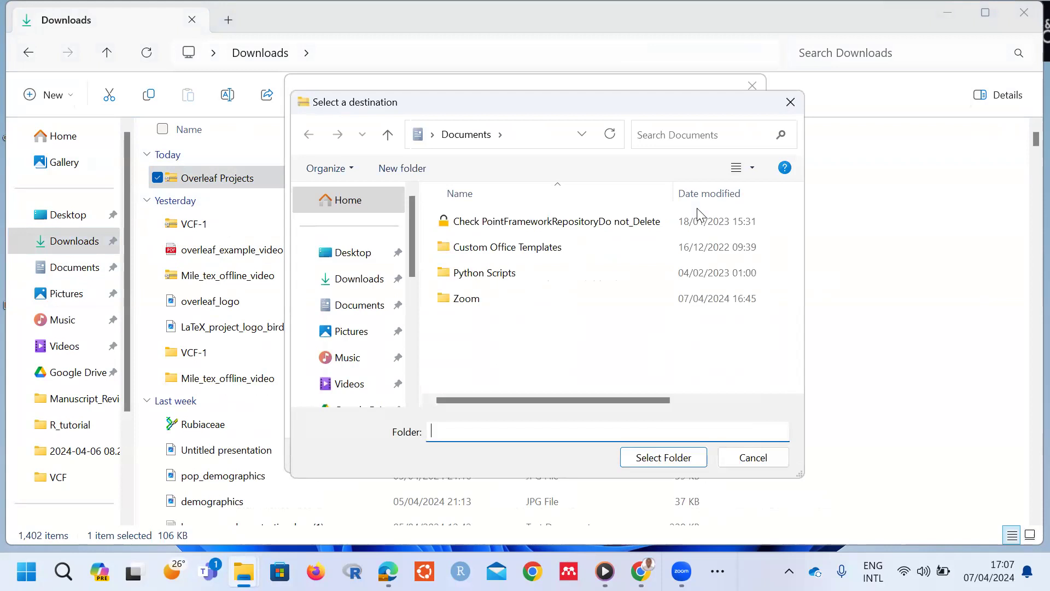
{"action": "left_click", "coordinate": [743, 454]}
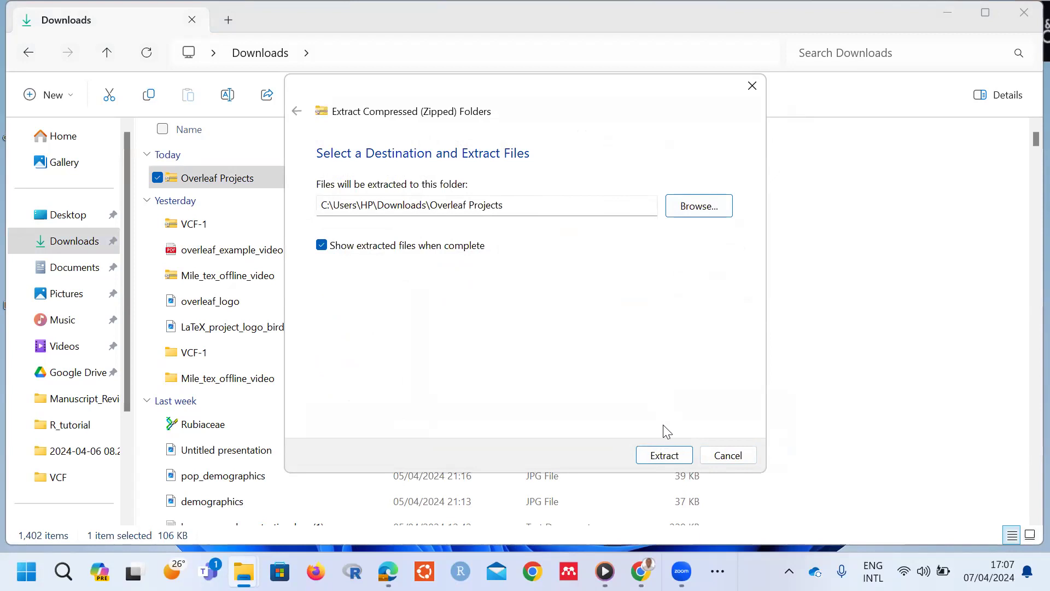
{"action": "left_click", "coordinate": [664, 454]}
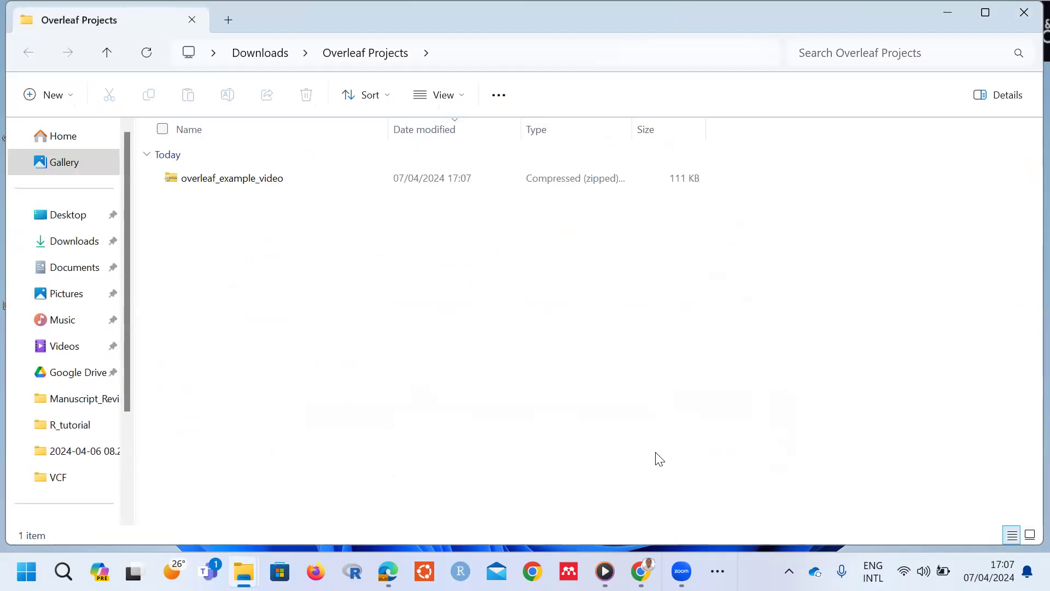
Extract the overleaf_example_video archive inside the unzipped Overleaf Projects folder to its default destination and view its files
{"action": "left_click", "coordinate": [79, 244]}
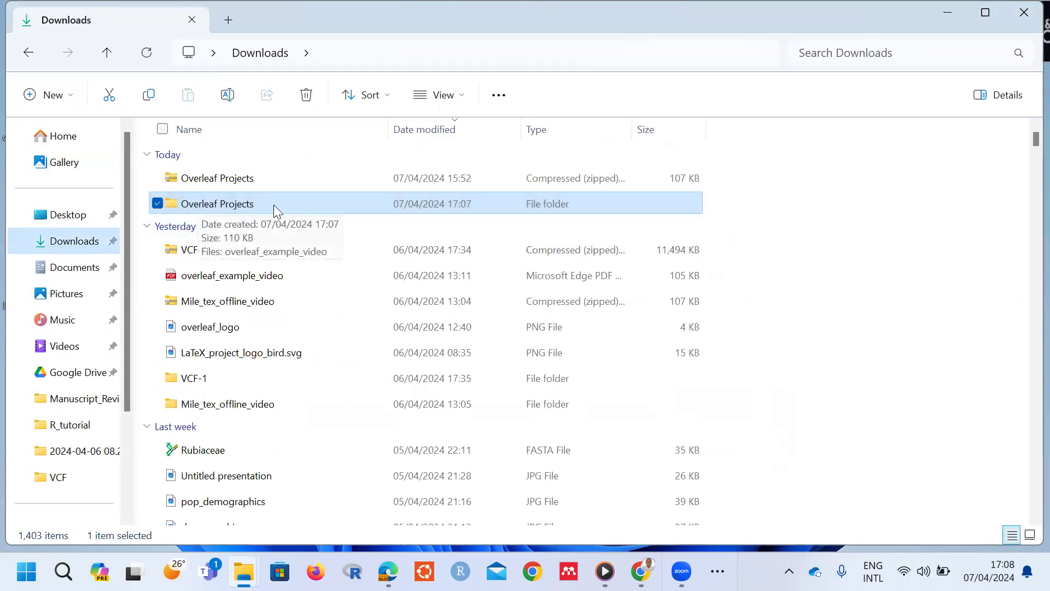
{"action": "double_click", "coordinate": [305, 202]}
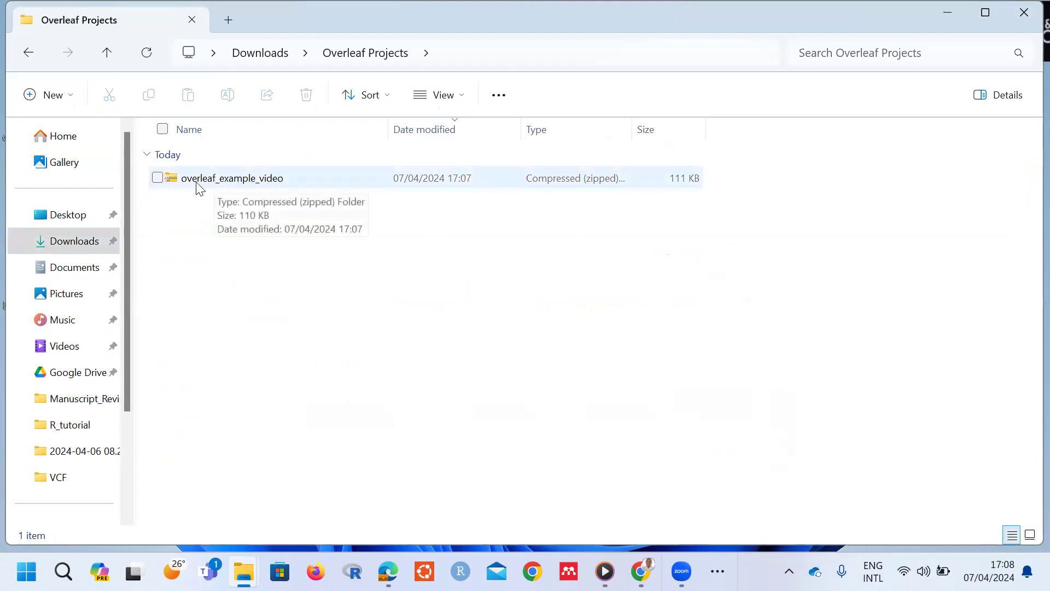
{"action": "left_click", "coordinate": [157, 178]}
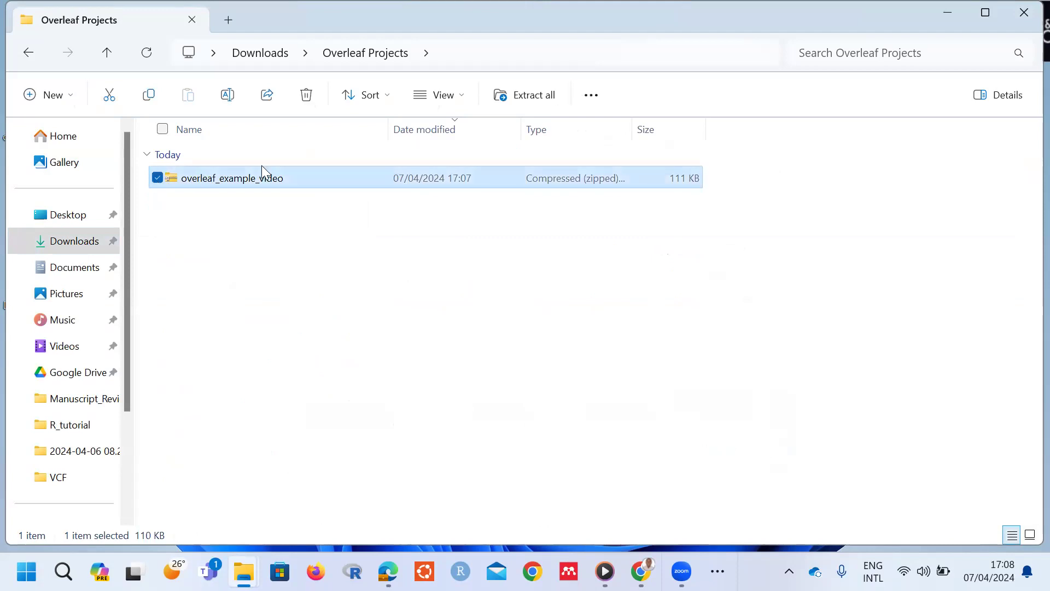
{"action": "left_click", "coordinate": [519, 98]}
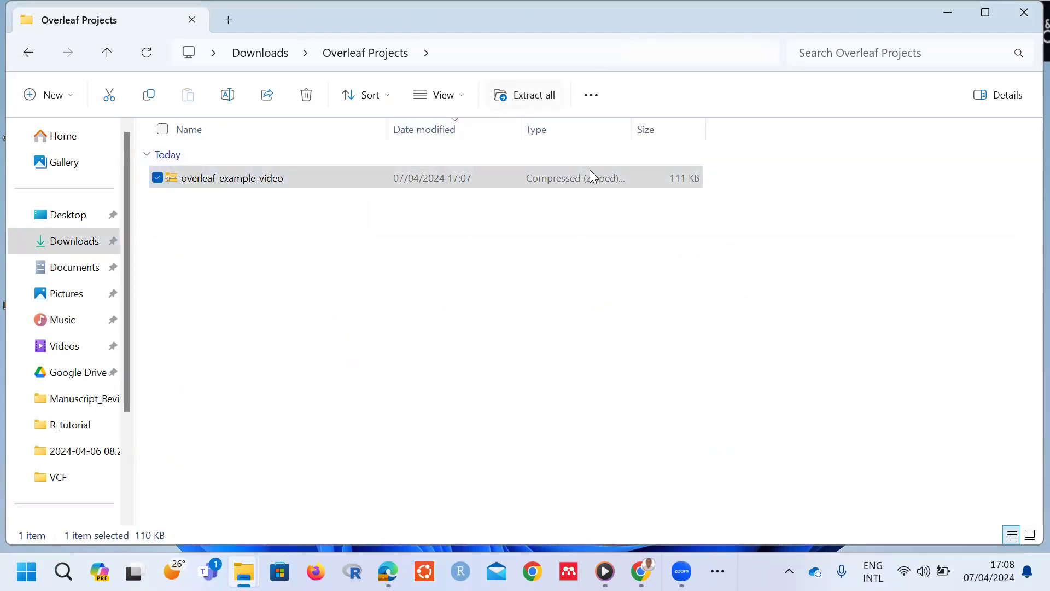
{"action": "left_click", "coordinate": [664, 455]}
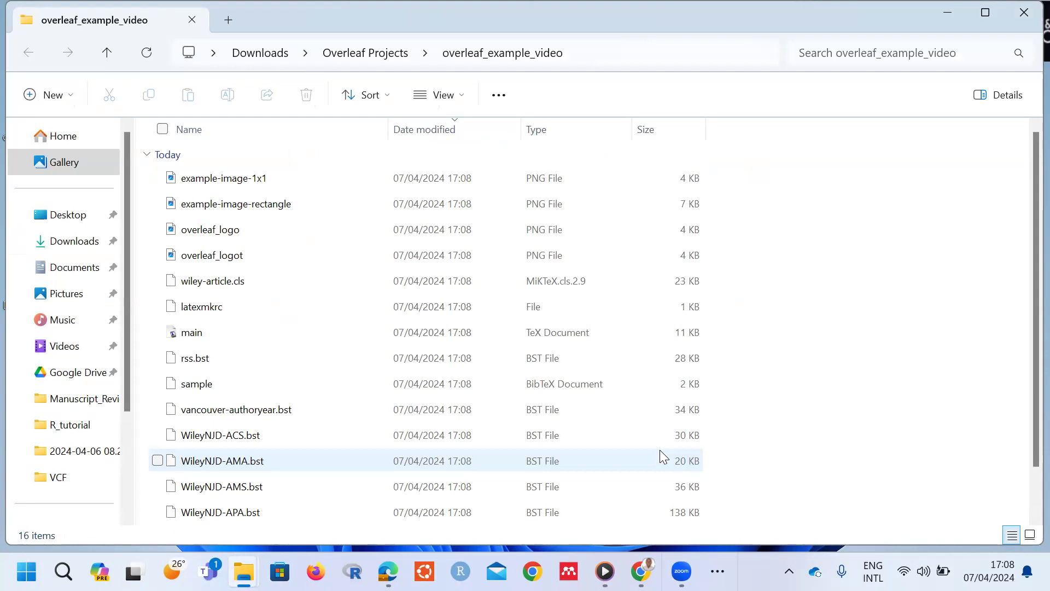
{"action": "mouse_move", "coordinate": [1027, 188]}
{"action": "left_mouse_down"}
{"action": "mouse_move", "coordinate": [1026, 237]}
{"action": "mouse_move", "coordinate": [1028, 172]}
{"action": "left_mouse_up"}
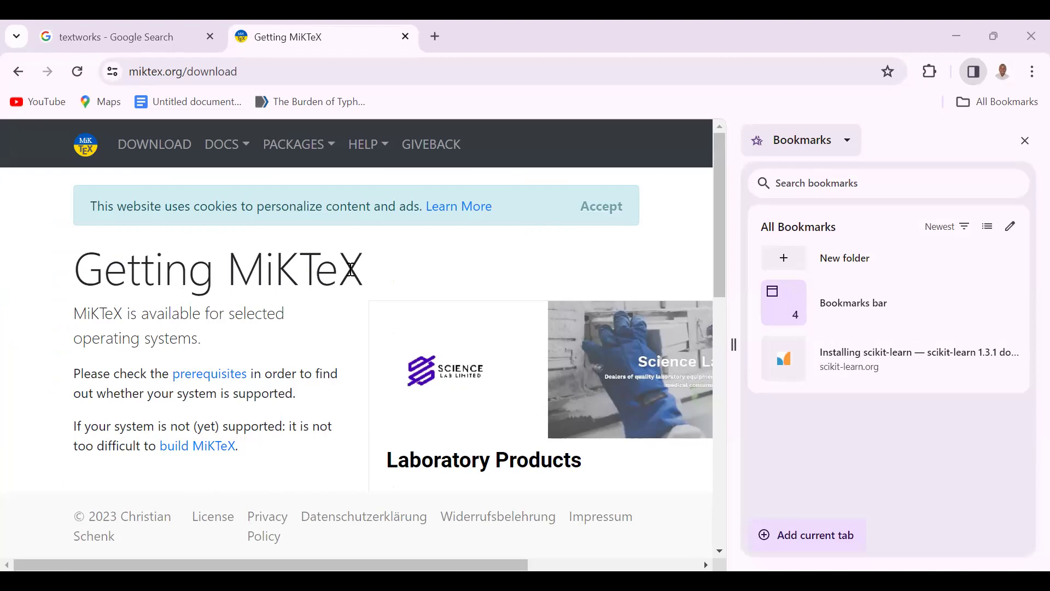
Switch to Chrome and search Google for "miktex for windows" in a new tab
{"action": "left_click", "coordinate": [436, 35]}
{"action": "left_click", "coordinate": [383, 72]}
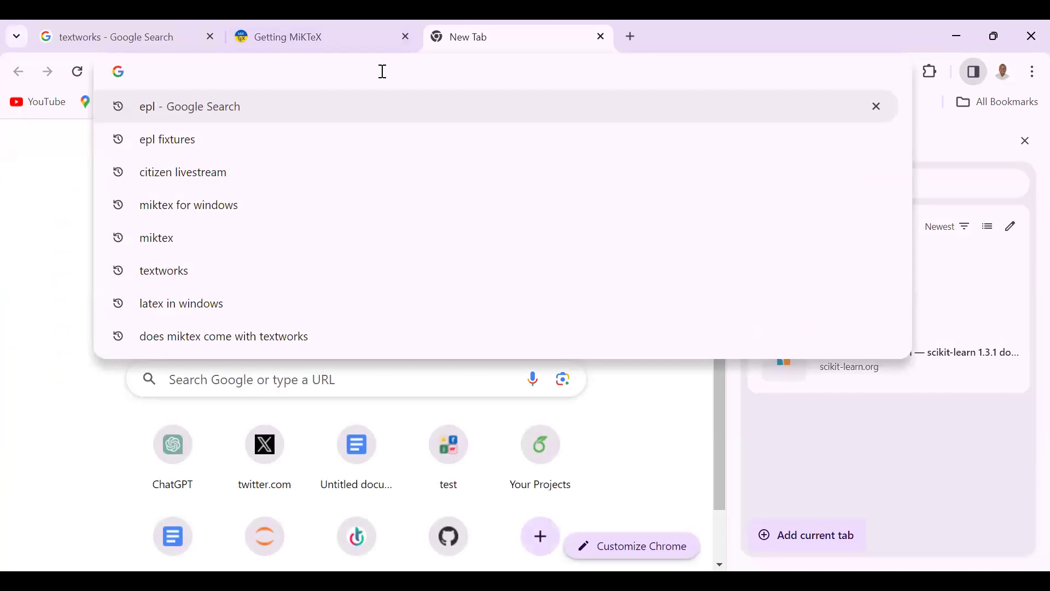
{"action": "type", "text": "miktex"}
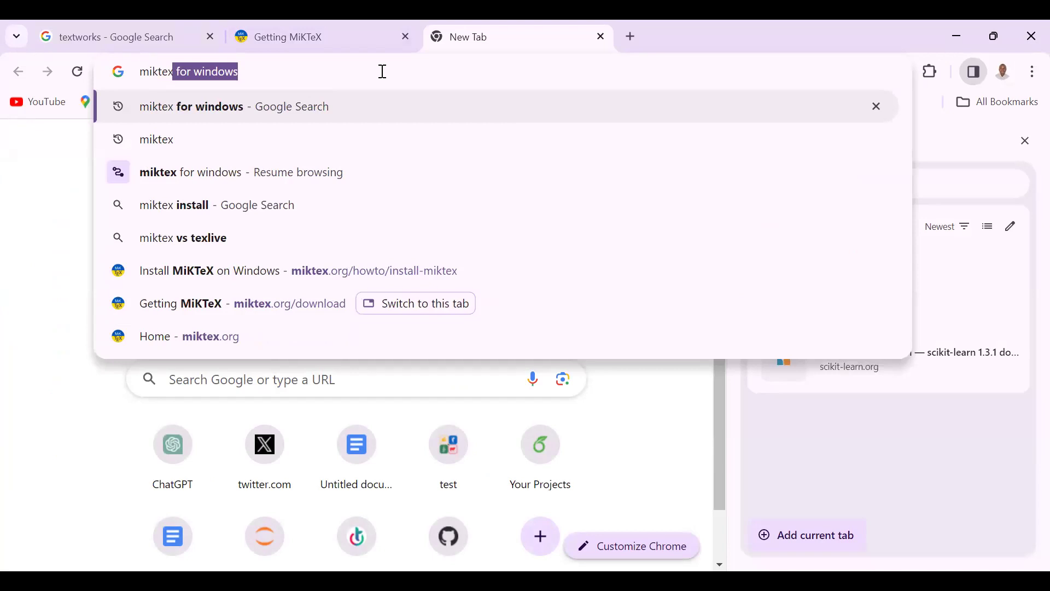
{"action": "key", "text": "Return"}
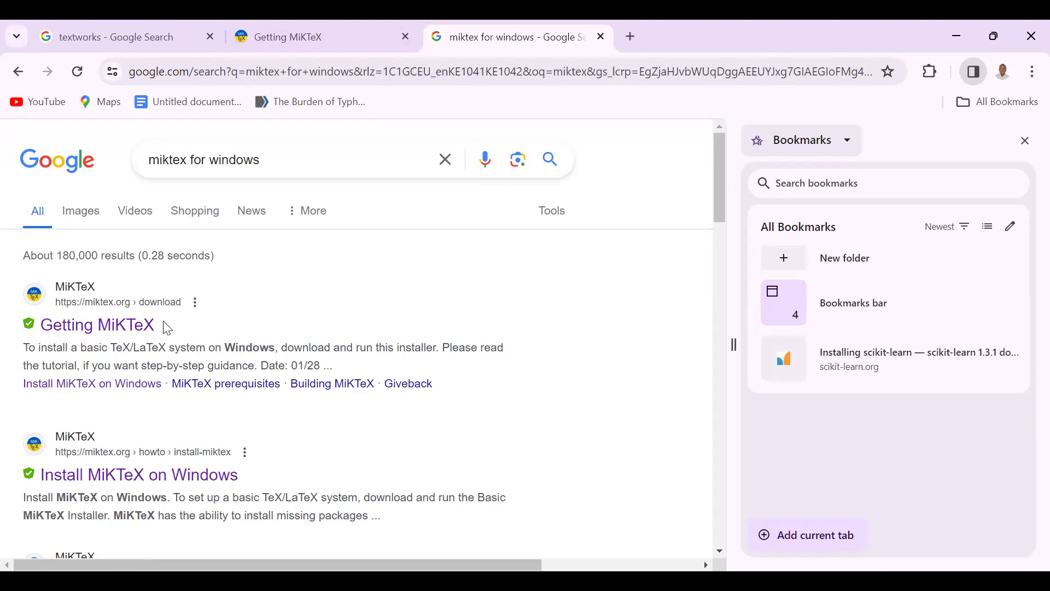
Open the MiKTeX download page from the search results
{"action": "mouse_move", "coordinate": [167, 328]}
{"action": "left_mouse_down"}
{"action": "mouse_move", "coordinate": [110, 328]}
{"action": "mouse_move", "coordinate": [162, 339]}
{"action": "left_mouse_up"}
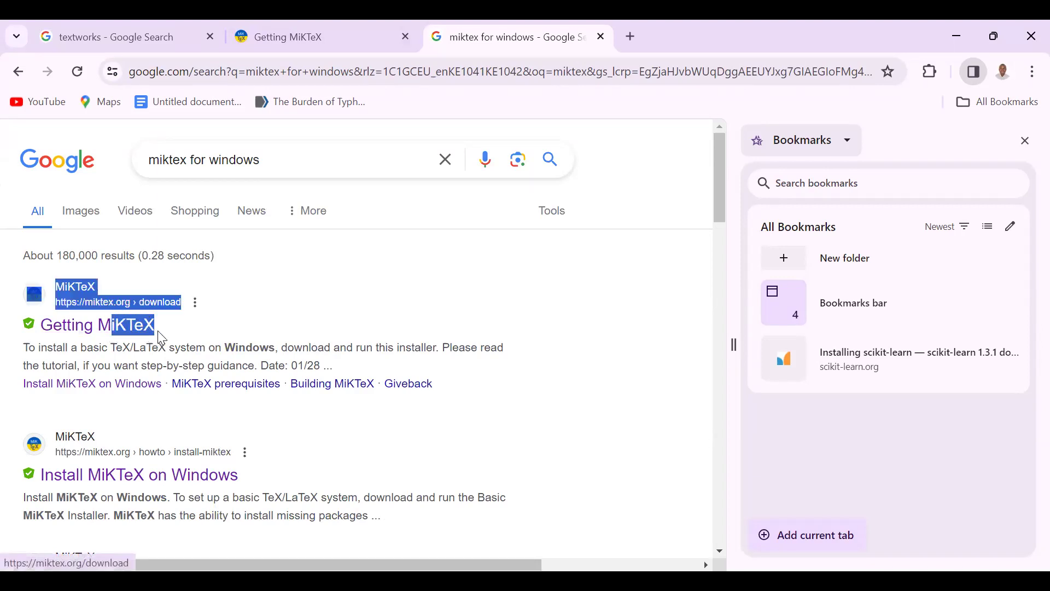
{"action": "left_click", "coordinate": [183, 326]}
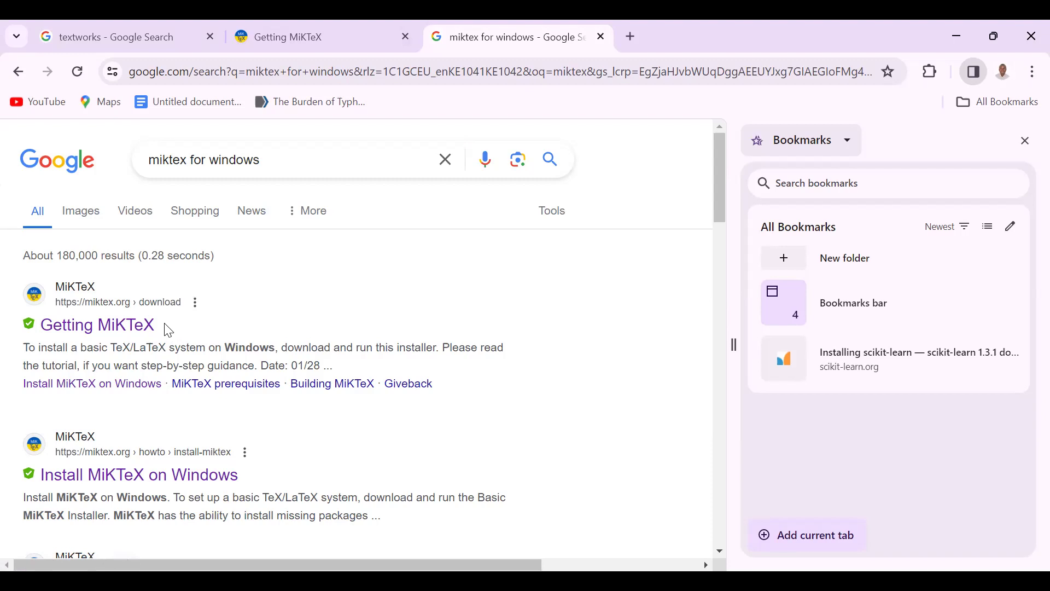
{"action": "scroll", "coordinate": [168, 330], "scroll_direction": "down", "scroll_amount": 1}
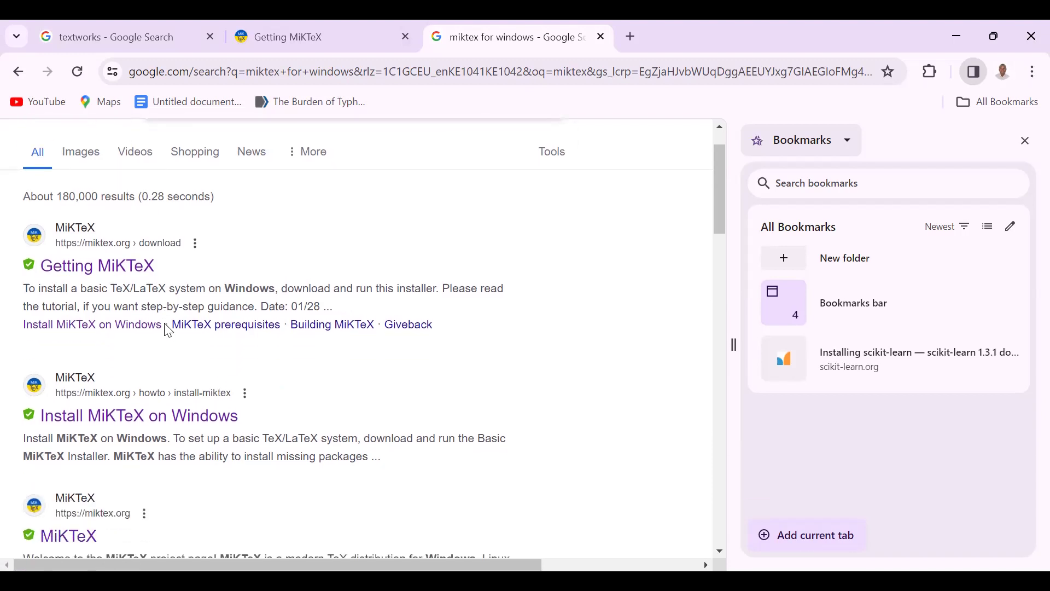
{"action": "left_click", "coordinate": [168, 330]}
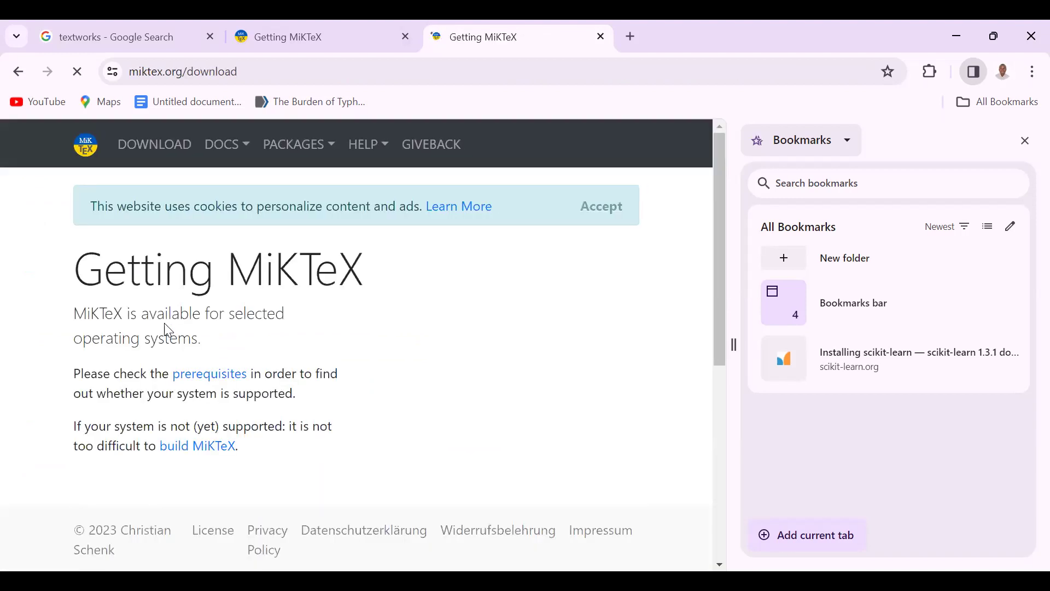
Download the Windows installer basic-miktex-24.1-x64.exe from the MiKTeX page
{"action": "scroll", "coordinate": [168, 330], "scroll_direction": "down", "scroll_amount": 4}
{"action": "scroll", "coordinate": [168, 330], "scroll_direction": "down", "scroll_amount": 1}
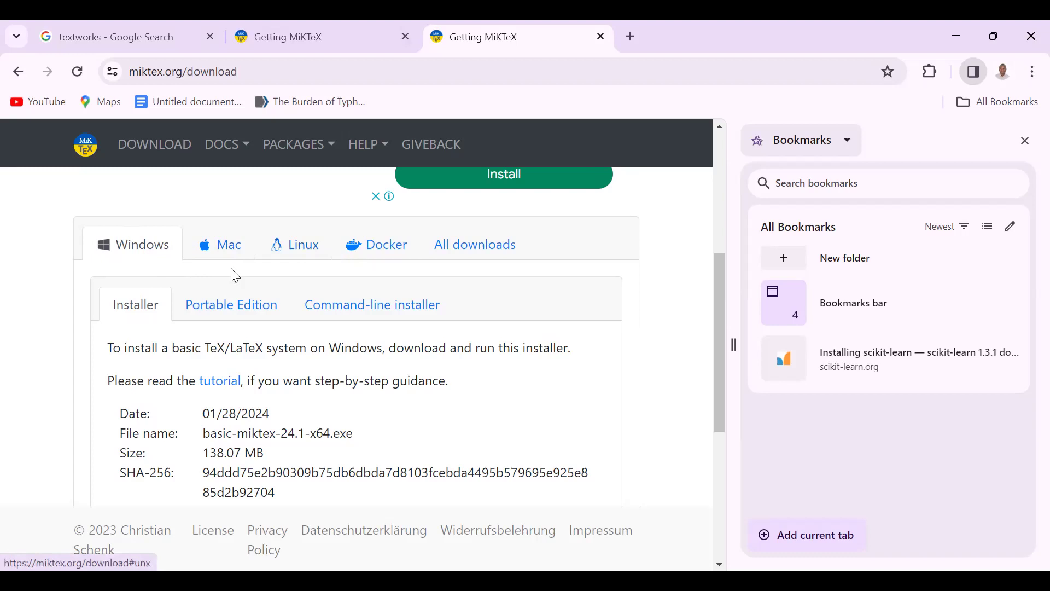
{"action": "scroll", "coordinate": [232, 298], "scroll_direction": "down", "scroll_amount": 3}
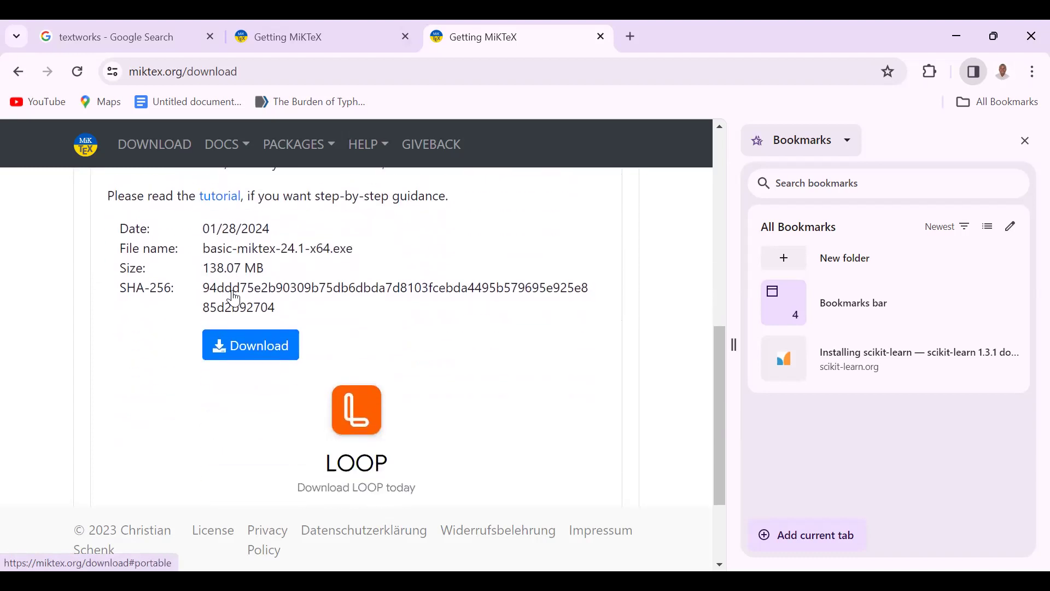
{"action": "left_click", "coordinate": [251, 348]}
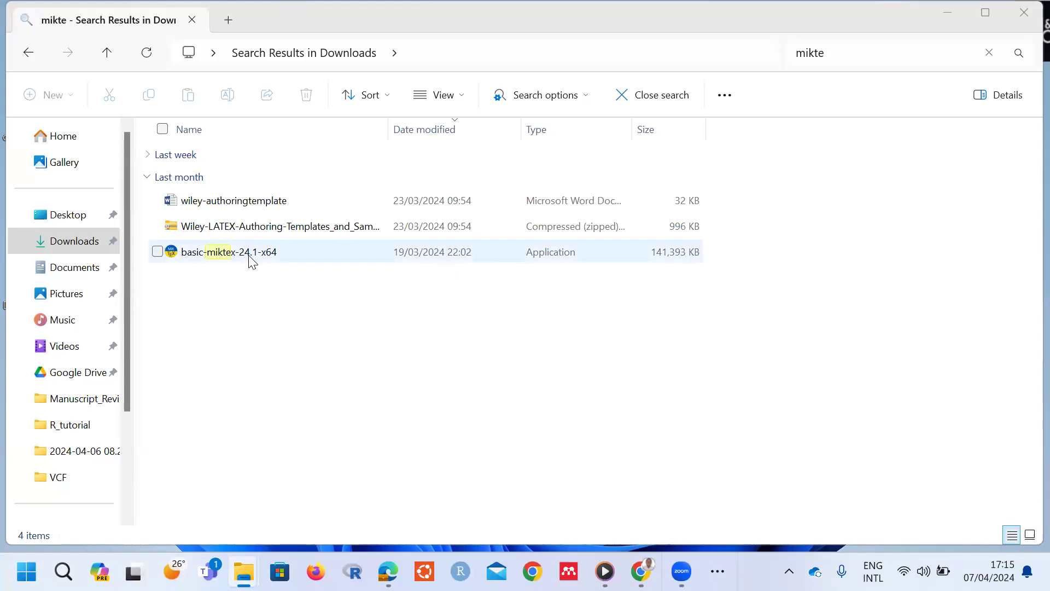
Run the basic-miktex-24.1-x64 installer, accept the copying conditions and keep the installation scope to only the current user
{"action": "double_click", "coordinate": [342, 249]}
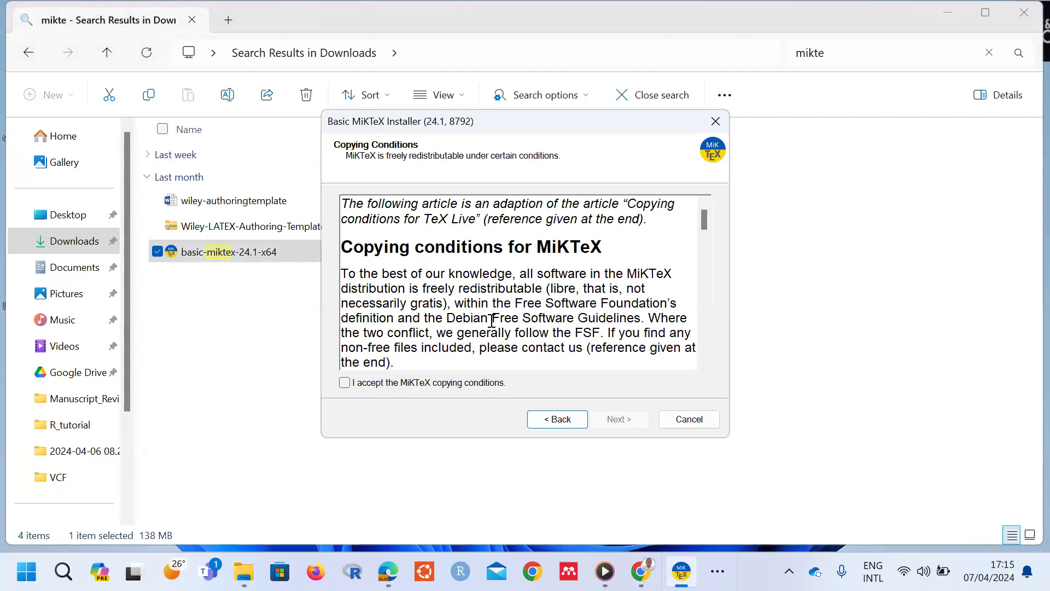
{"action": "left_click", "coordinate": [344, 383]}
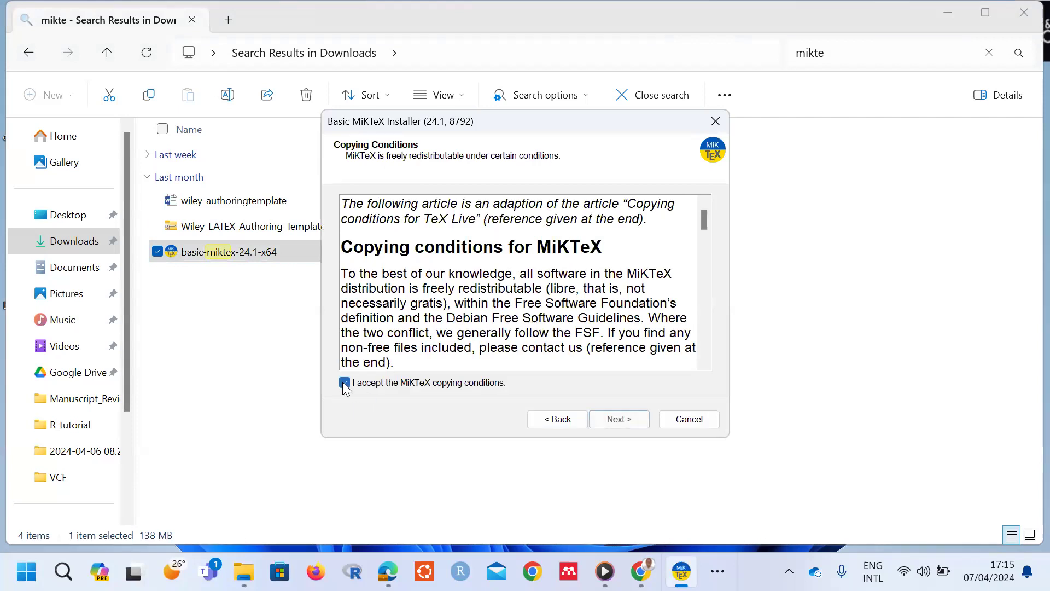
{"action": "left_click", "coordinate": [626, 420]}
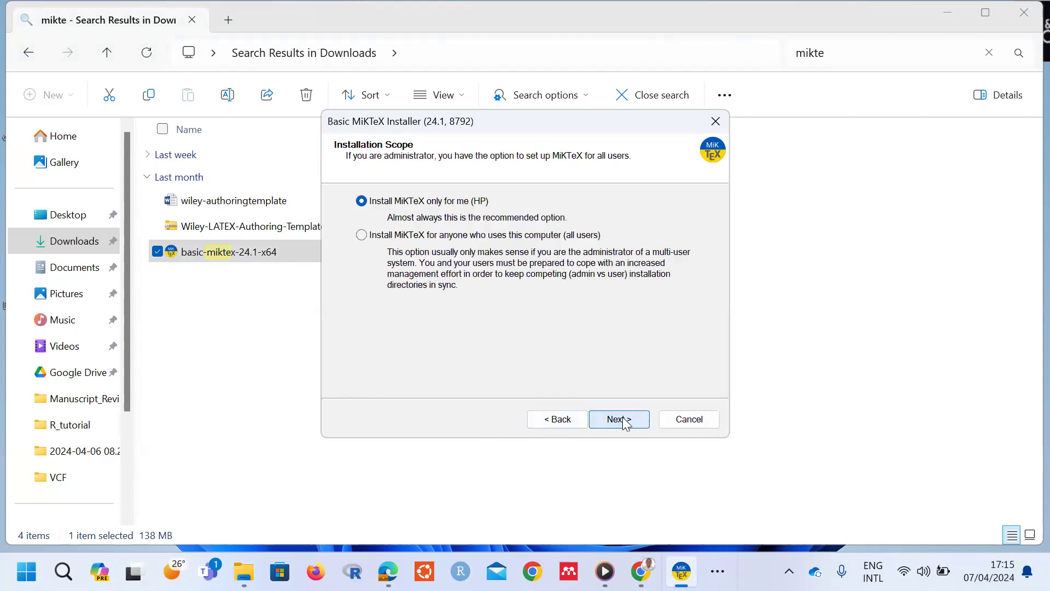
{"action": "left_click", "coordinate": [625, 420]}
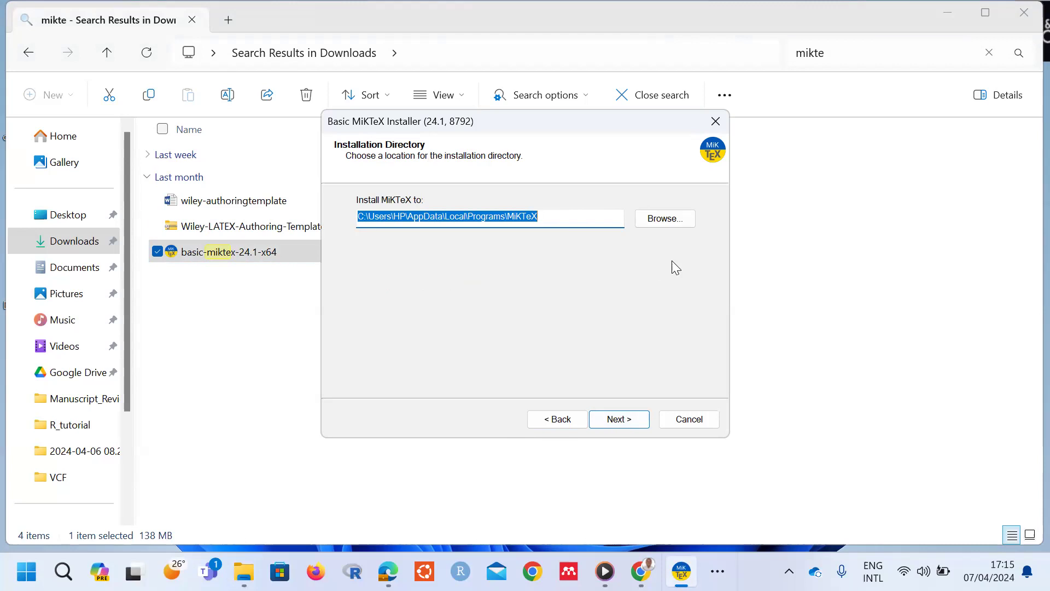
{"action": "left_click", "coordinate": [670, 535]}
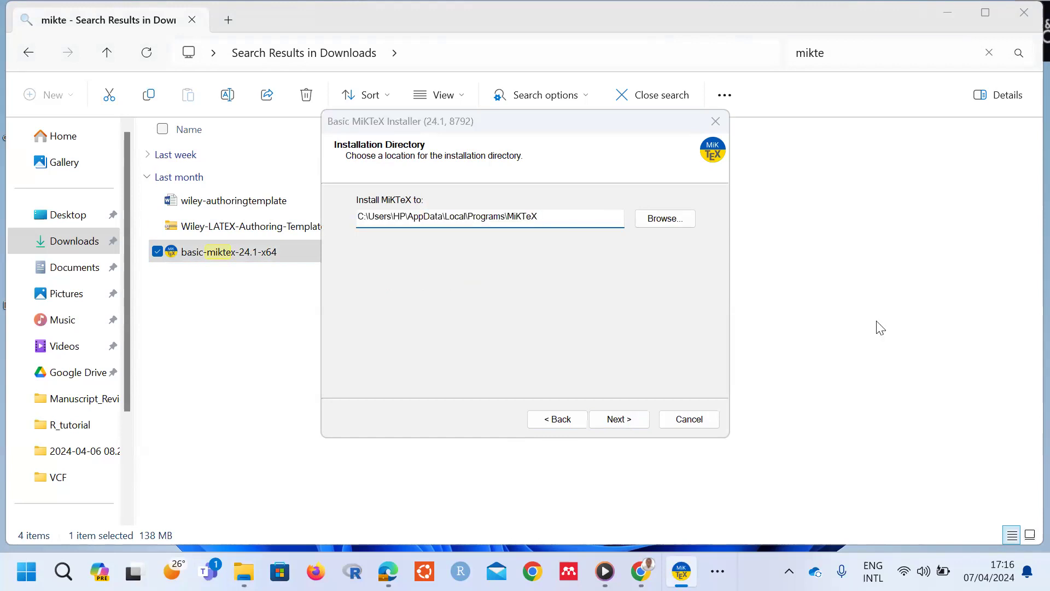
Show the desktop and launch TeXworks from the Windows search
{"action": "key", "text": "super+d"}
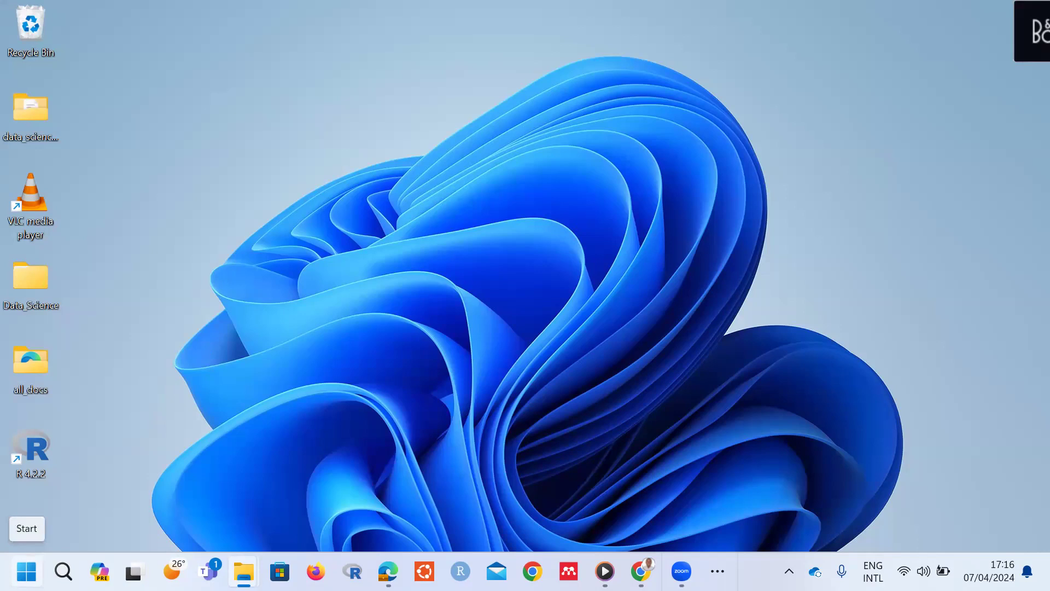
{"action": "left_click", "coordinate": [26, 572]}
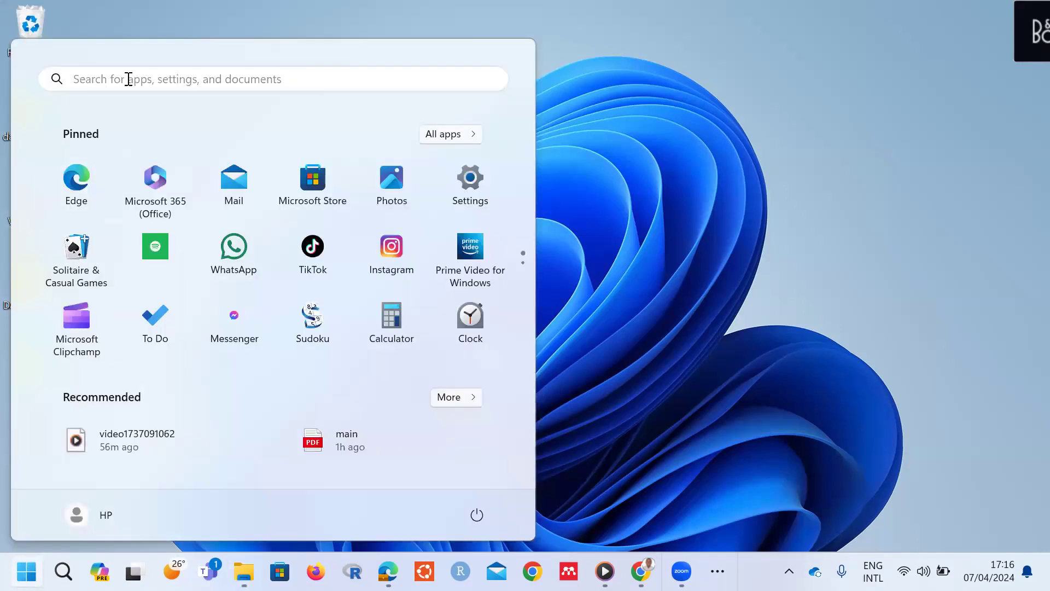
{"action": "left_click", "coordinate": [128, 79]}
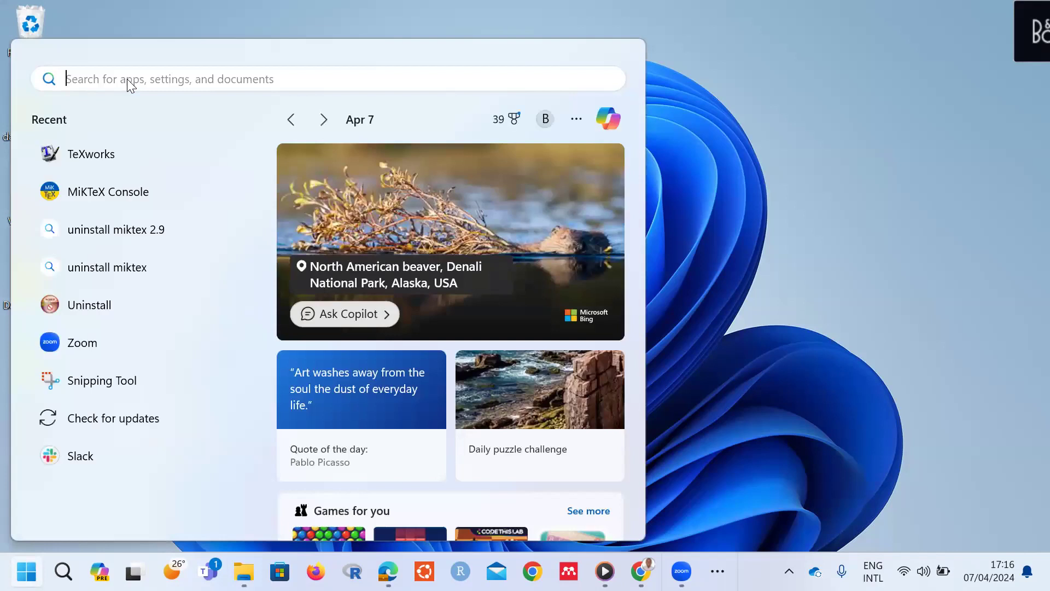
{"action": "type", "text": "t"}
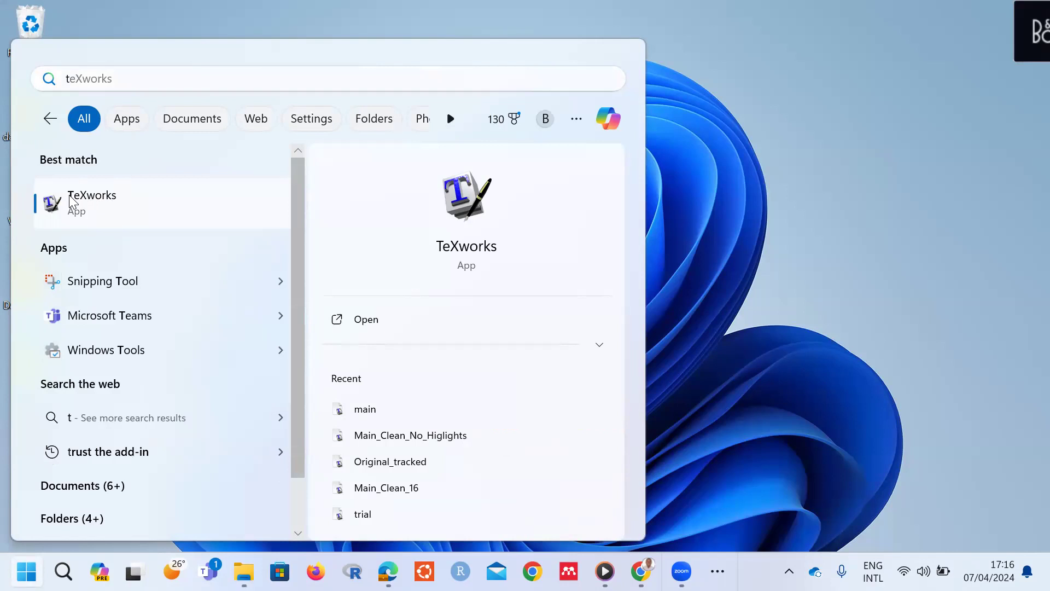
{"action": "left_click", "coordinate": [86, 201]}
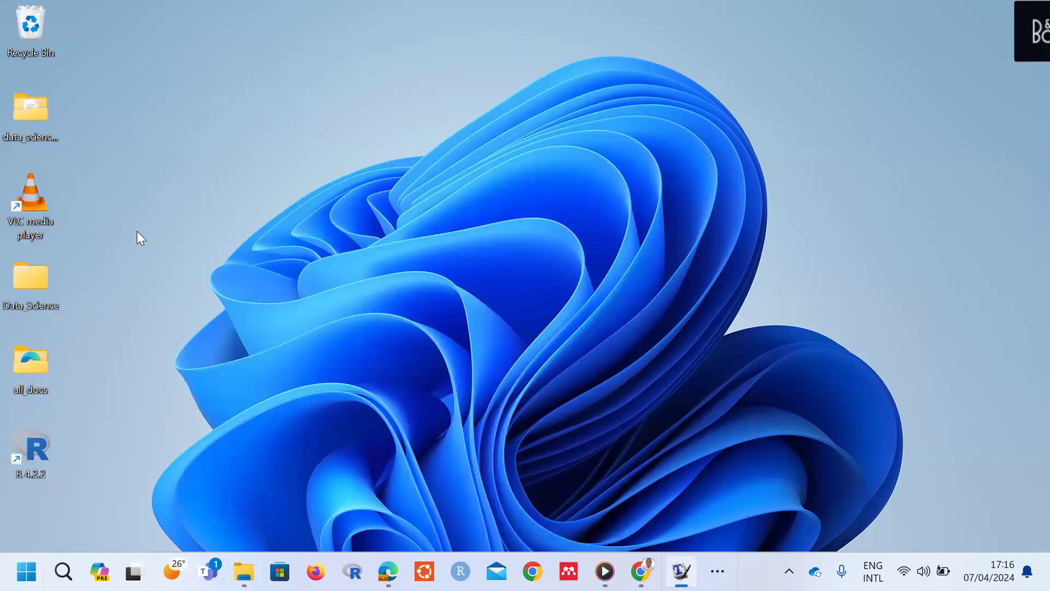
Find and open TeXworks again through the Windows search and bring its untitled-1.tex window to the front
{"action": "key", "text": "super"}
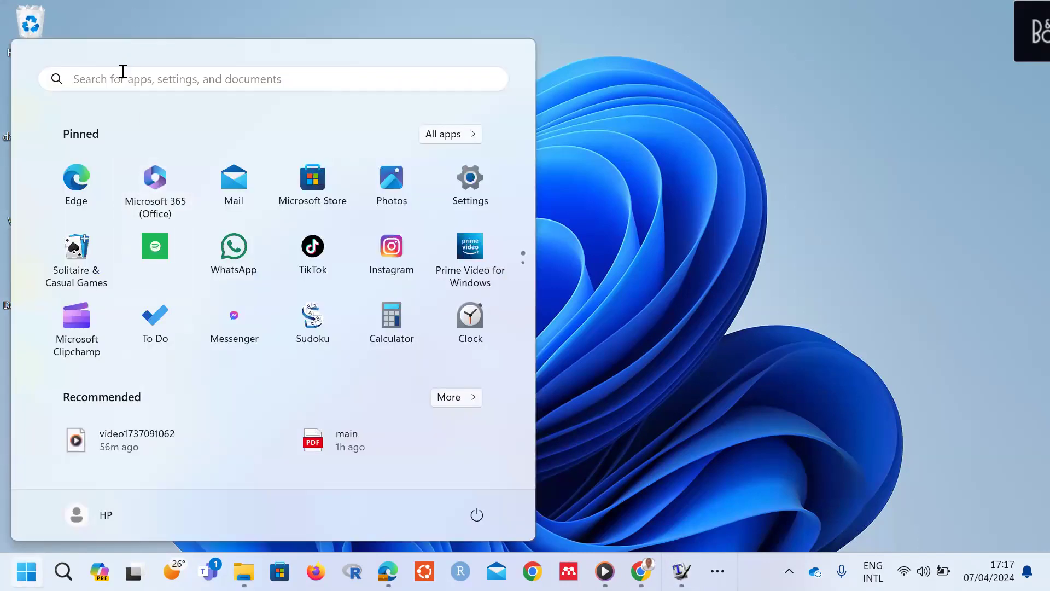
{"action": "left_click", "coordinate": [120, 76]}
{"action": "type", "text": "t"}
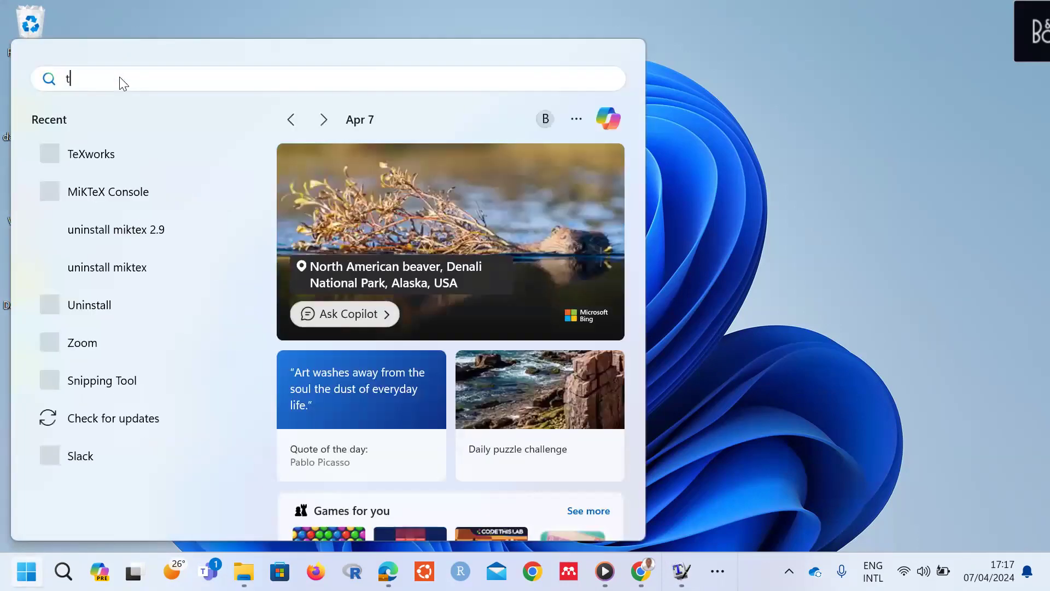
{"action": "type", "text": "e"}
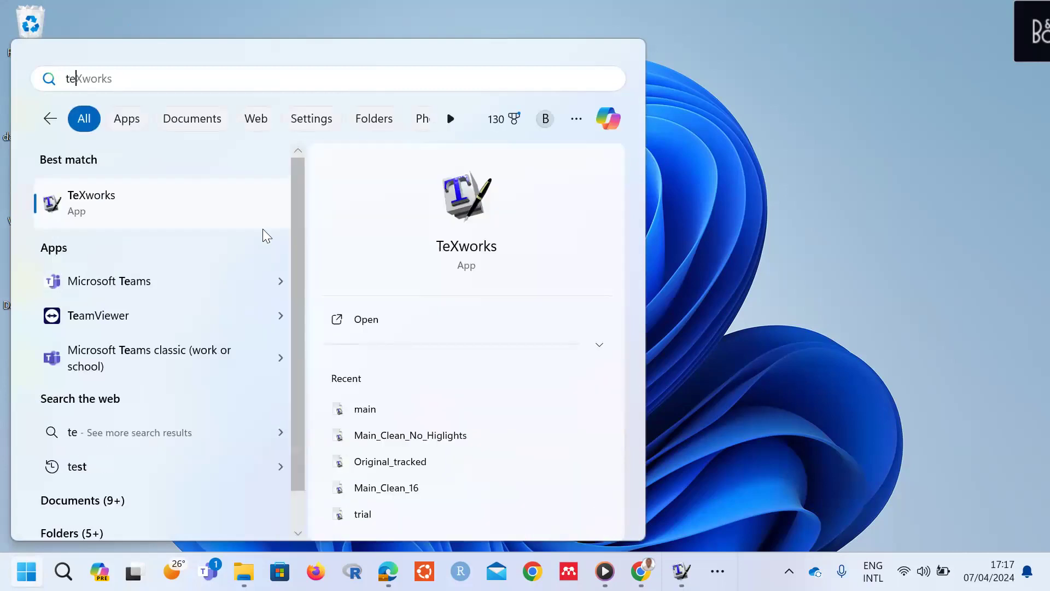
{"action": "left_click", "coordinate": [376, 322]}
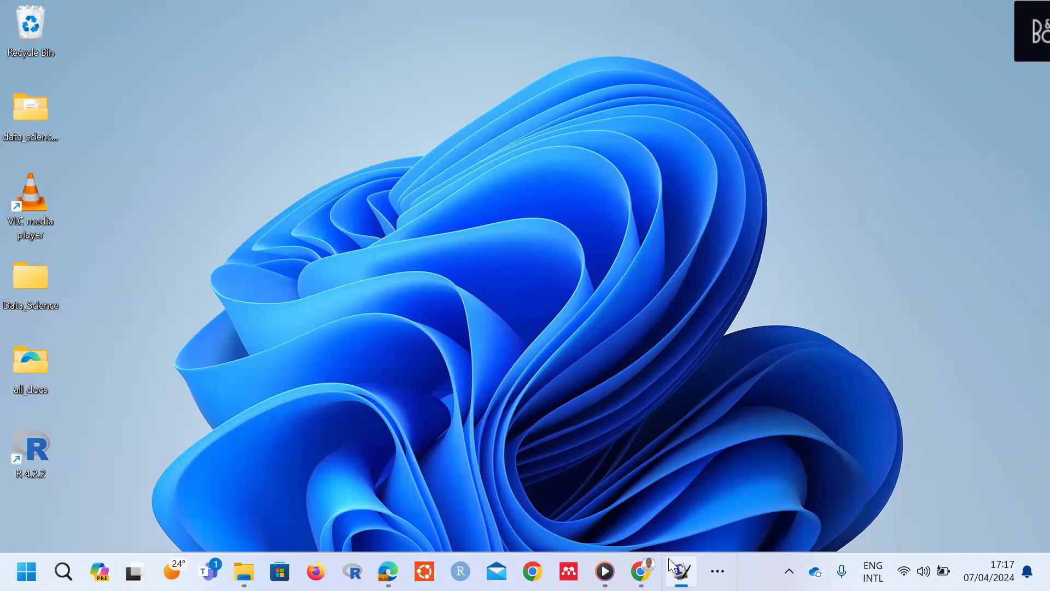
{"action": "mouse_move", "coordinate": [681, 571]}
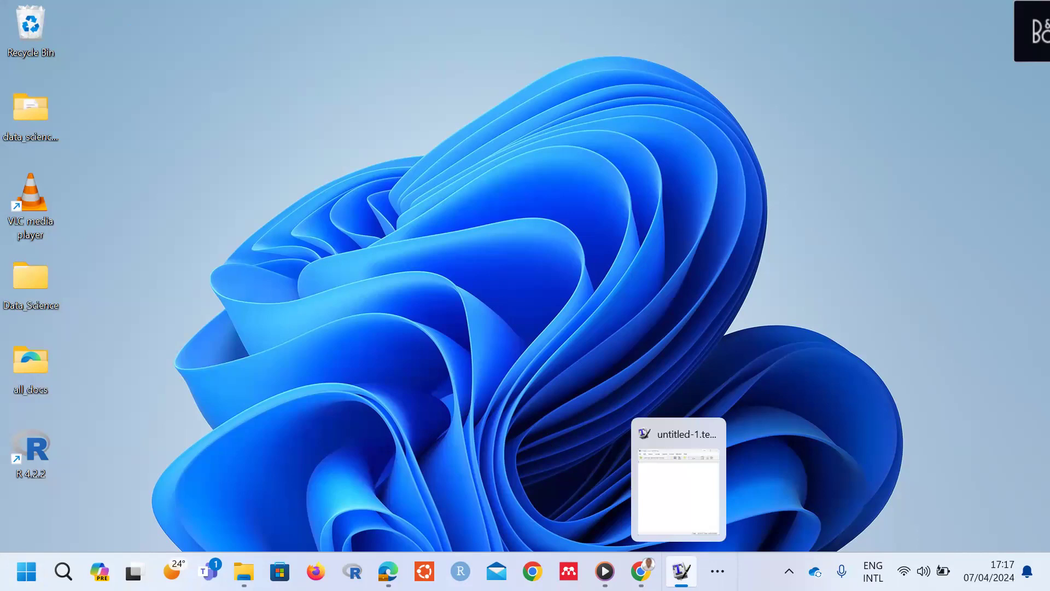
{"action": "left_click", "coordinate": [673, 477]}
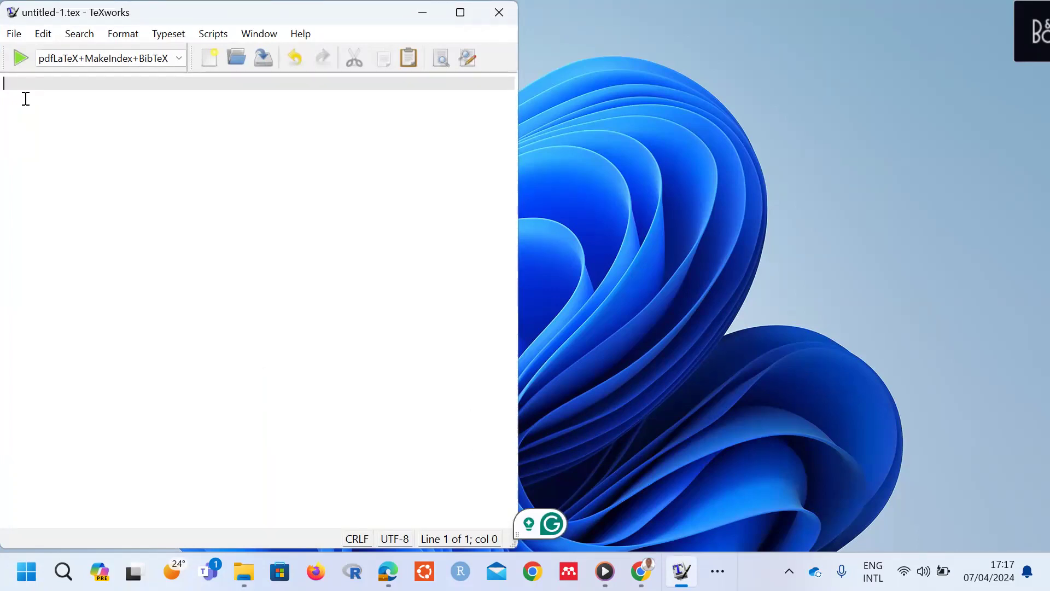
Open the main.tex file from the extracted Overleaf project folder in Downloads
{"action": "left_click", "coordinate": [14, 36]}
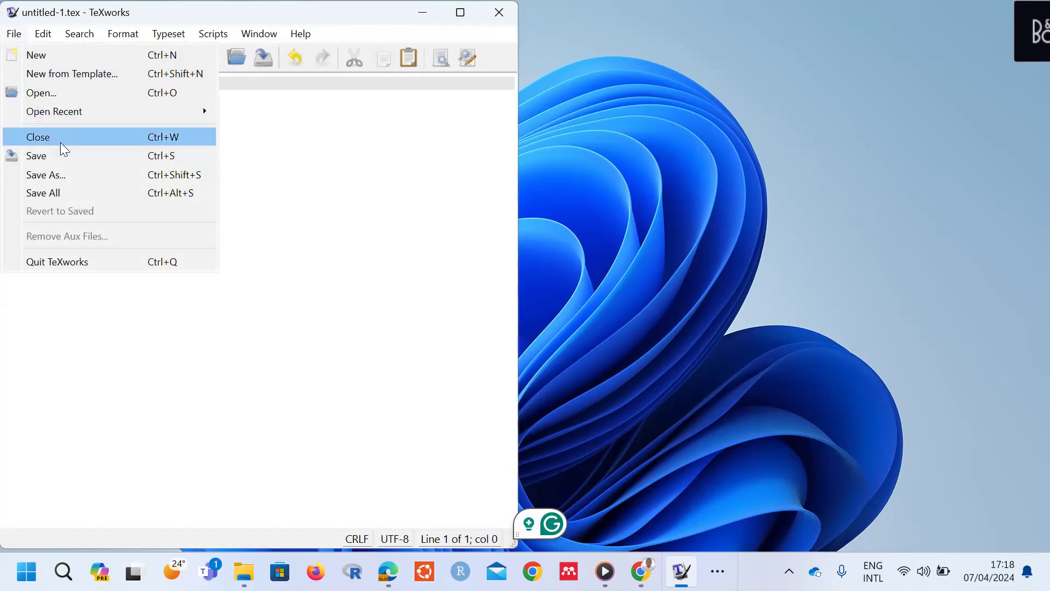
{"action": "left_click", "coordinate": [72, 93]}
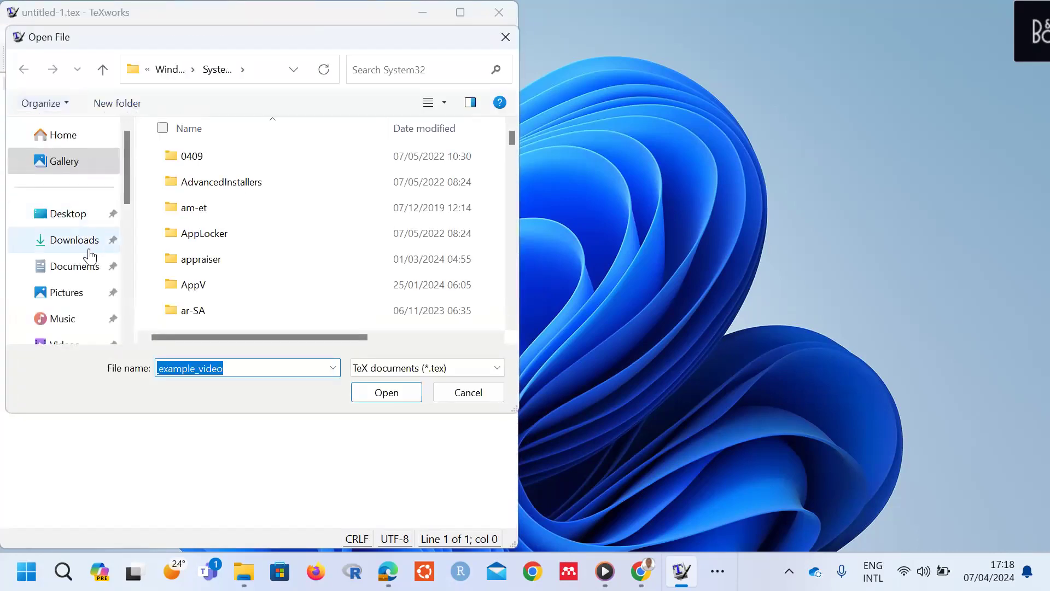
{"action": "left_click", "coordinate": [73, 244]}
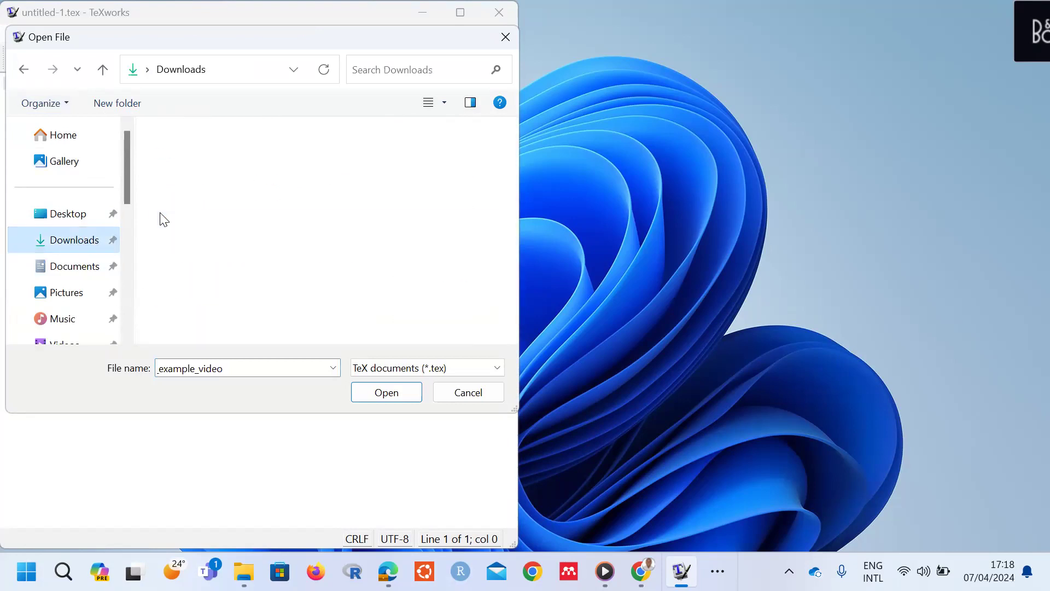
{"action": "double_click", "coordinate": [237, 181]}
{"action": "double_click", "coordinate": [234, 179]}
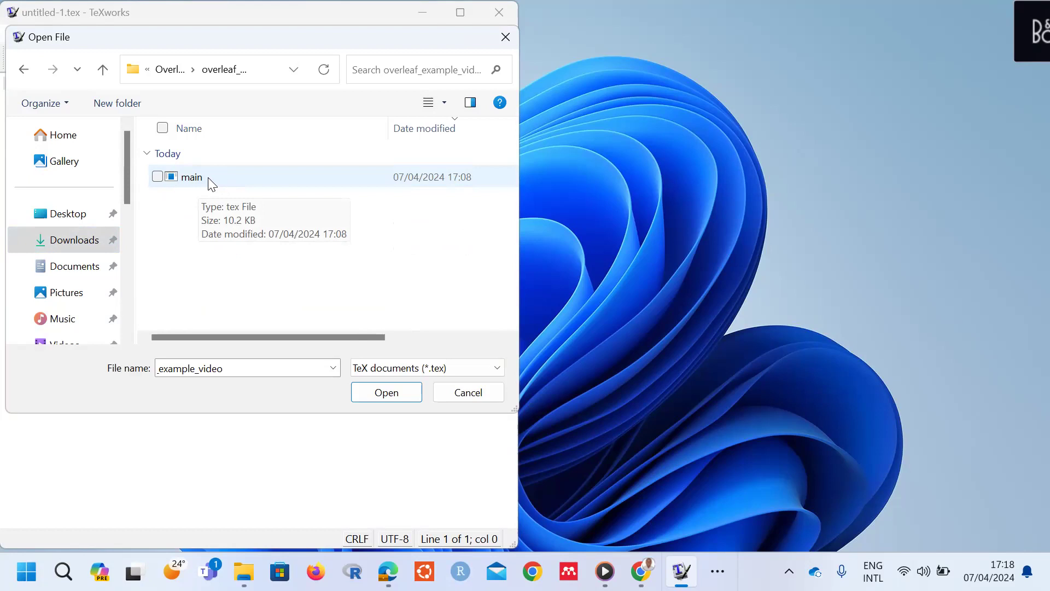
{"action": "left_click", "coordinate": [157, 177]}
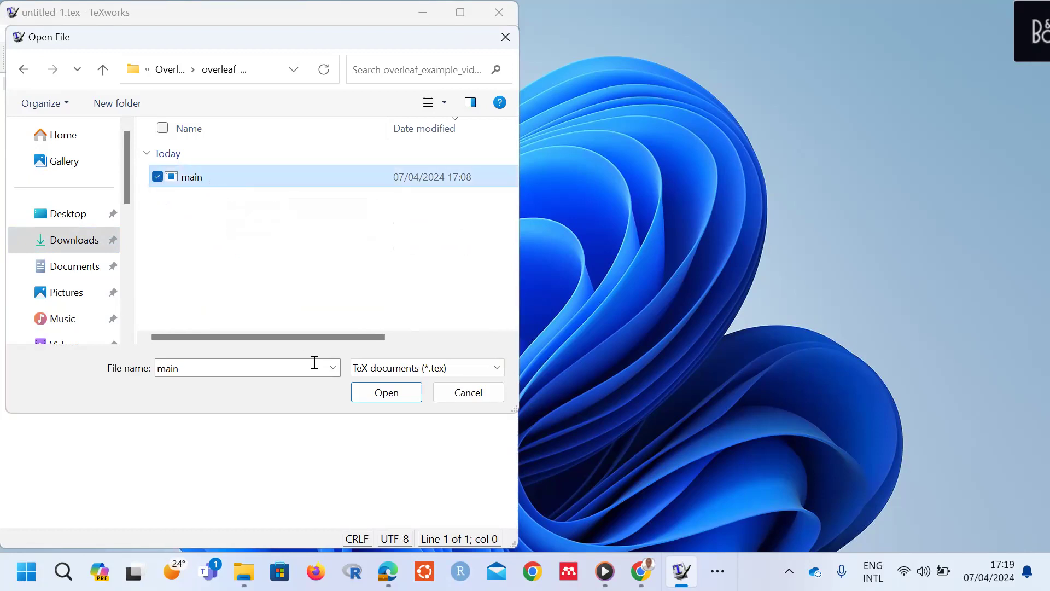
{"action": "left_click", "coordinate": [382, 392]}
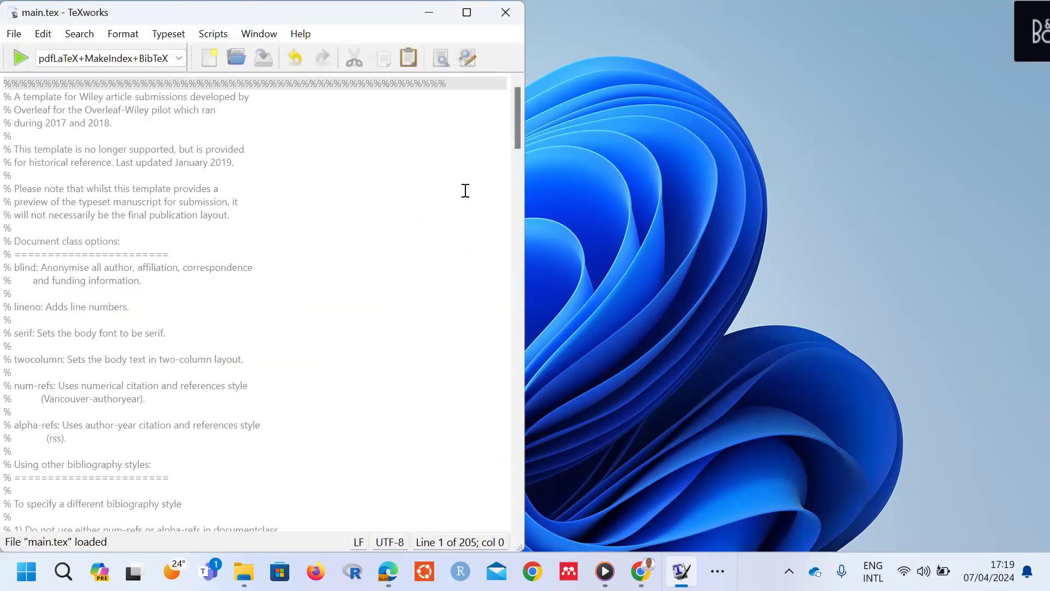
Typeset main.tex with pdfLaTeX+MakeIndex+BibTeX to generate its PDF
{"action": "left_click_drag", "start_coordinate": [515, 107], "coordinate": [516, 329]}
{"action": "left_click_drag", "start_coordinate": [515, 420], "coordinate": [515, 471]}
{"action": "left_click_drag", "start_coordinate": [528, 373], "coordinate": [519, 93]}
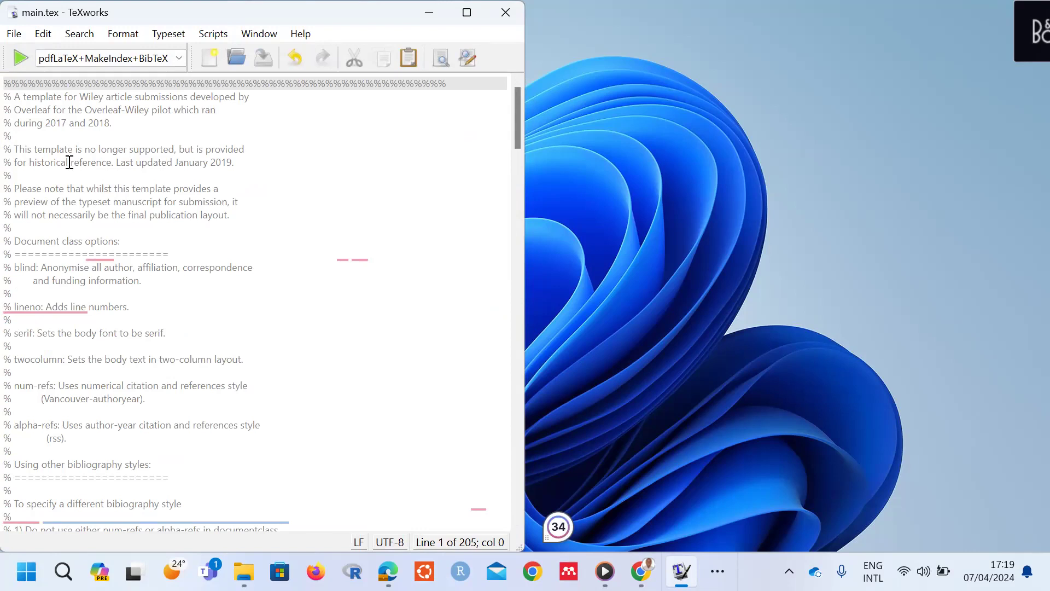
{"action": "left_click", "coordinate": [136, 303]}
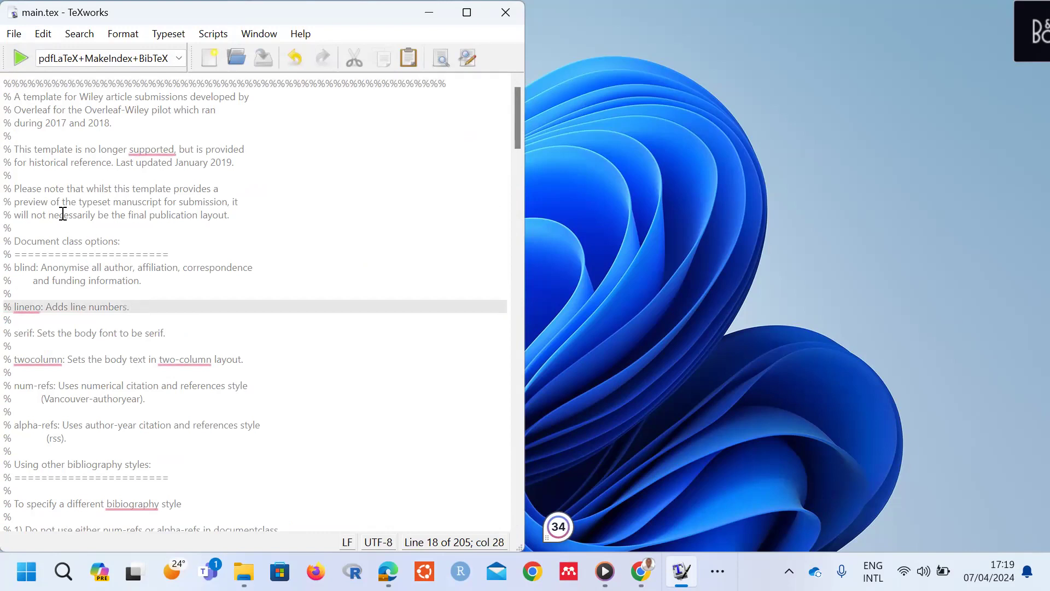
{"action": "left_click", "coordinate": [22, 57]}
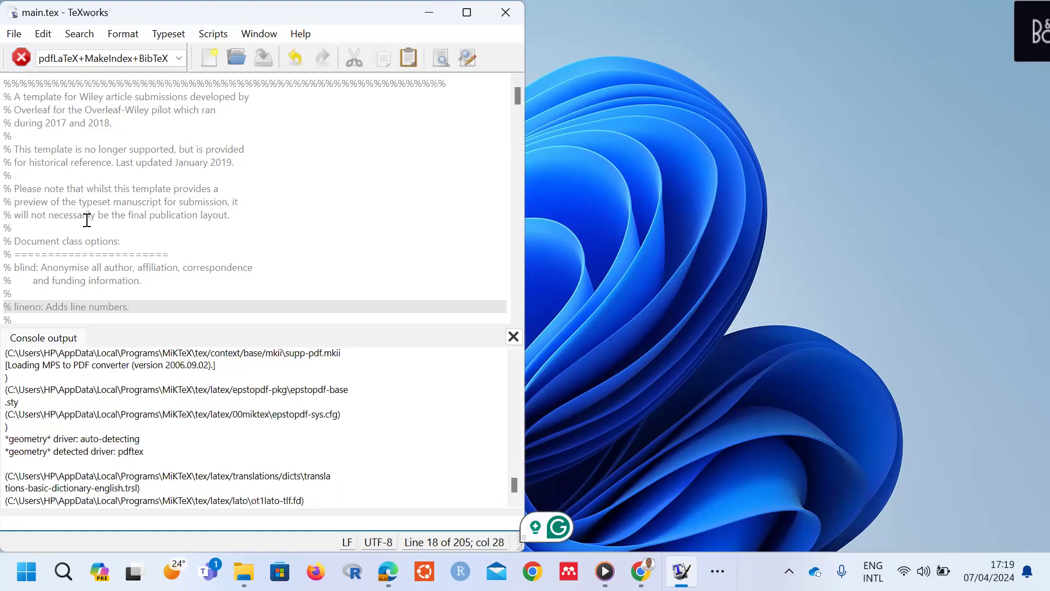
{"action": "left_click", "coordinate": [61, 252]}
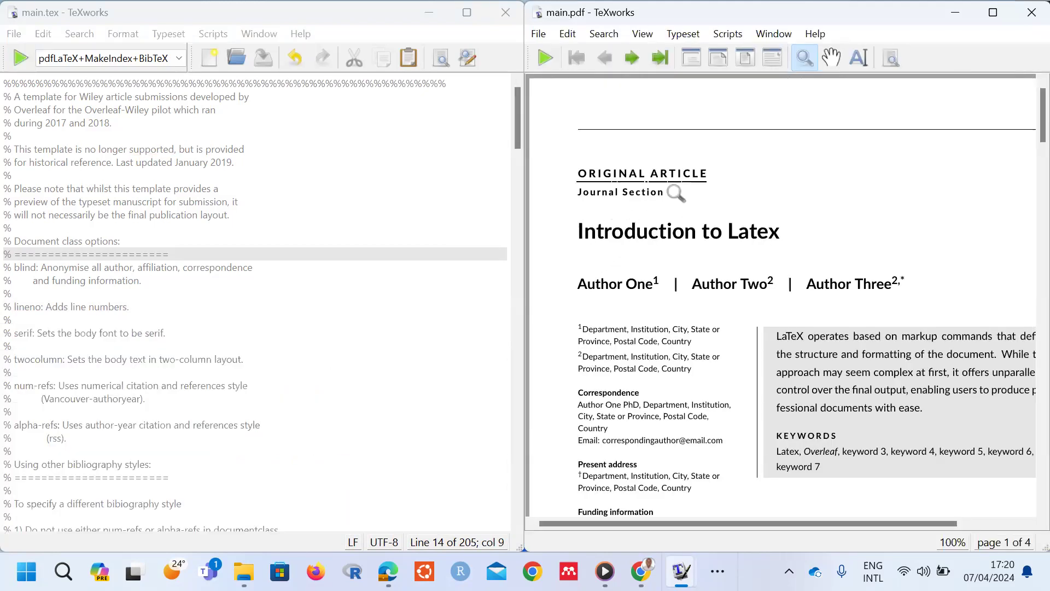
Examine the LaTeX source of main.tex down to the document class examples and compare it with the pages of main.pdf
{"action": "left_click", "coordinate": [157, 239]}
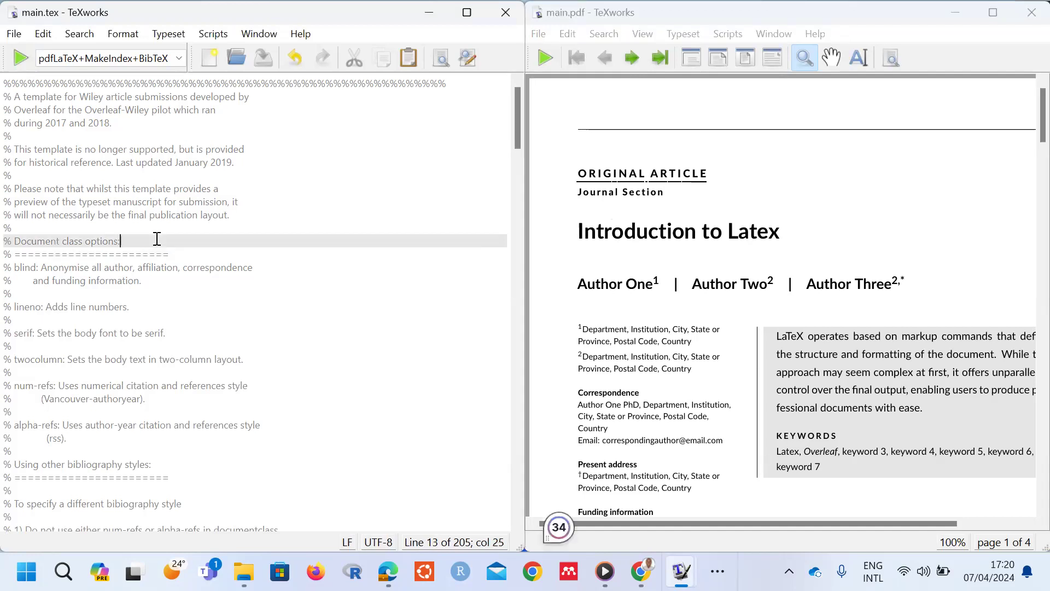
{"action": "left_click", "coordinate": [153, 251]}
{"action": "key", "text": "Down"}
{"action": "key", "text": "Down"}
{"action": "key", "text": "Down"}
{"action": "key", "text": "Down"}
{"action": "key", "text": "Down"}
{"action": "key", "text": "Down"}
{"action": "key", "text": "Down"}
{"action": "key", "text": "Down"}
{"action": "key", "text": "Down"}
{"action": "key", "text": "Down"}
{"action": "key", "text": "Down"}
{"action": "key", "text": "Down"}
{"action": "key", "text": "Down"}
{"action": "key", "text": "Down"}
{"action": "key", "text": "Down"}
{"action": "key", "text": "Down"}
{"action": "key", "text": "Down"}
{"action": "key", "text": "Down"}
{"action": "key", "text": "Down"}
{"action": "key", "text": "Down"}
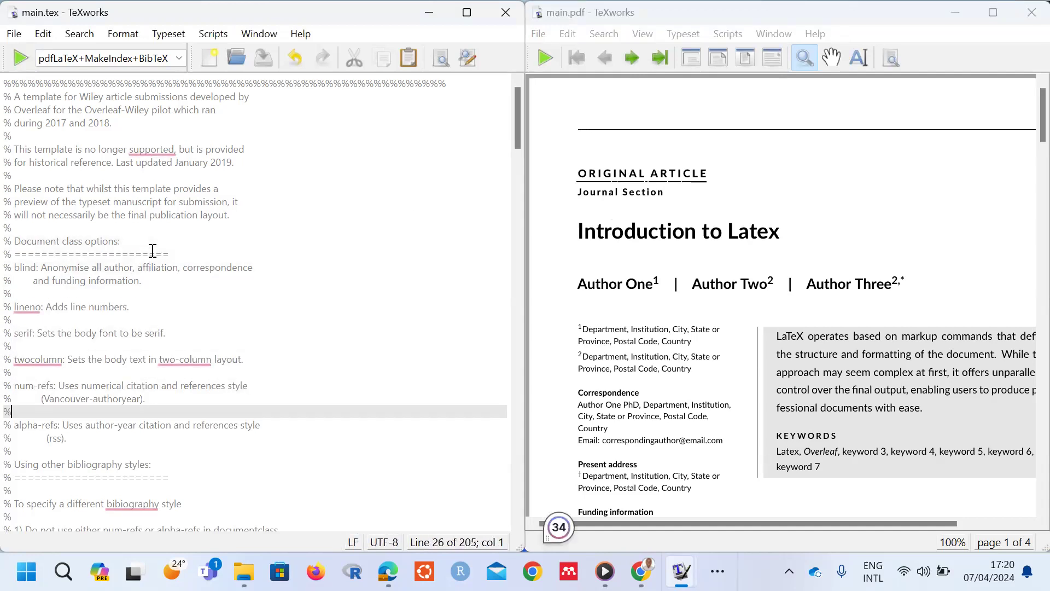
{"action": "key", "text": "Down"}
{"action": "key", "text": "Down"}
{"action": "key", "text": "Down"}
{"action": "key", "text": "Down"}
{"action": "key", "text": "Down"}
{"action": "key", "text": "Down"}
{"action": "key", "text": "Down"}
{"action": "key", "text": "Down"}
{"action": "key", "text": "Down"}
{"action": "key", "text": "Down"}
{"action": "key", "text": "Down"}
{"action": "key", "text": "Down"}
{"action": "key", "text": "Down"}
{"action": "key", "text": "Down"}
{"action": "key", "text": "Down"}
{"action": "key", "text": "Down"}
{"action": "key", "text": "Down"}
{"action": "key", "text": "Down"}
{"action": "key", "text": "Down"}
{"action": "key", "text": "Down"}
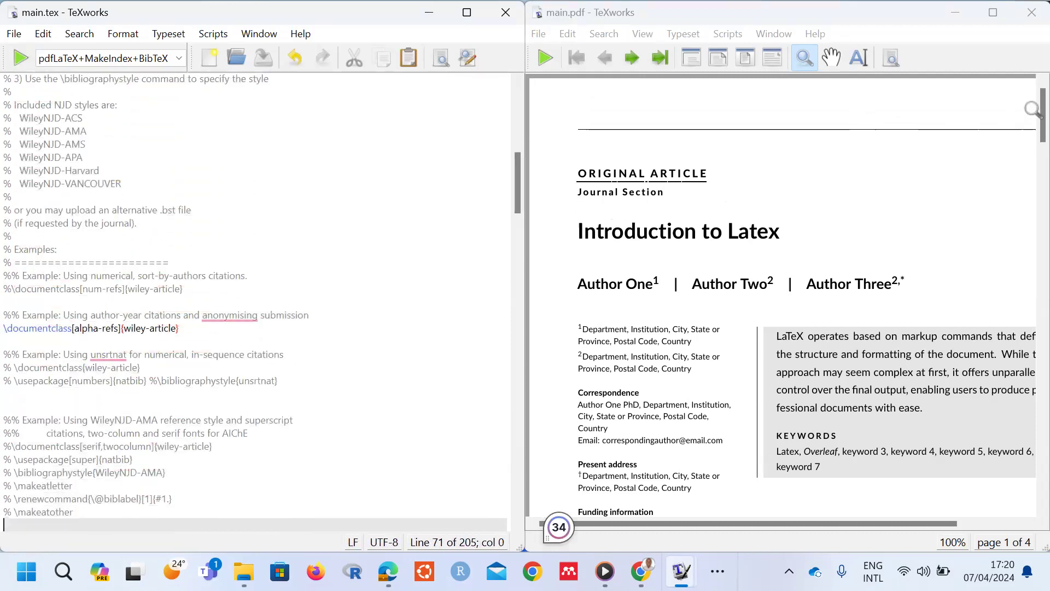
{"action": "left_click_drag", "start_coordinate": [1027, 114], "coordinate": [1027, 318]}
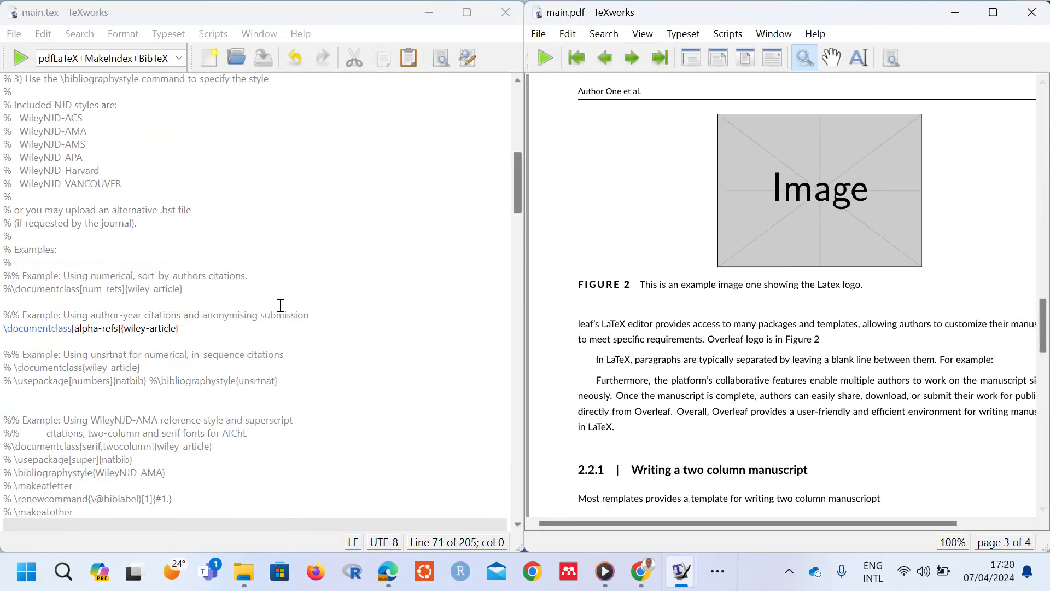
{"action": "left_click", "coordinate": [56, 339]}
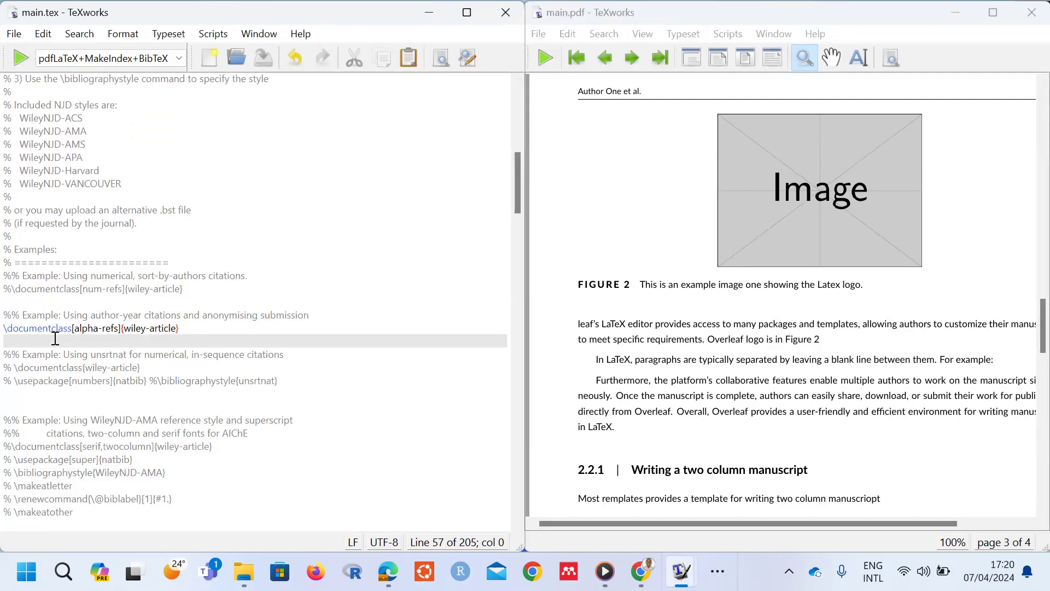